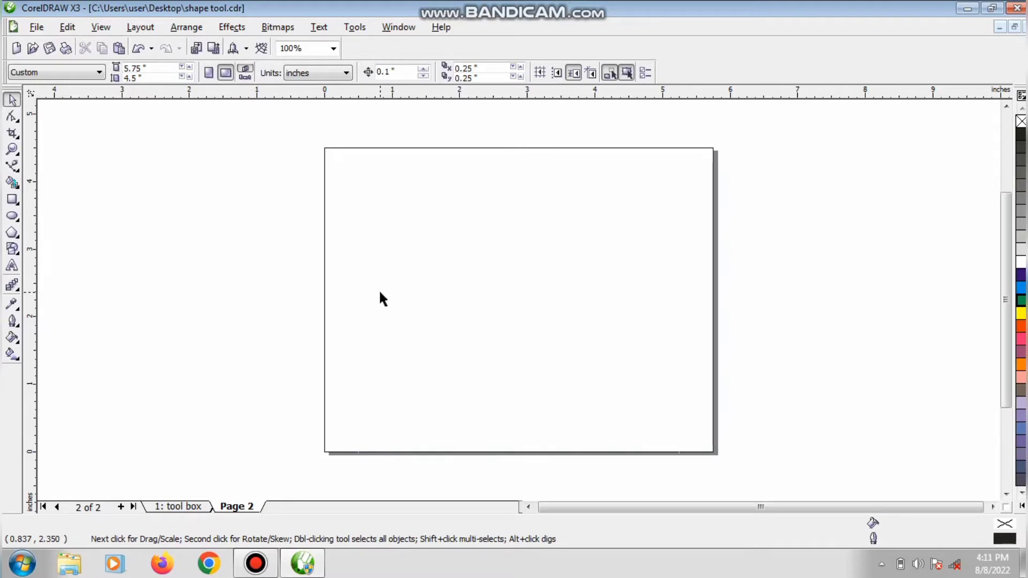
# Step: Draw a cylinder basic shape about 1.15 by 2.58 inches in the upper-left corner of the page
pyautogui.click(15, 256)
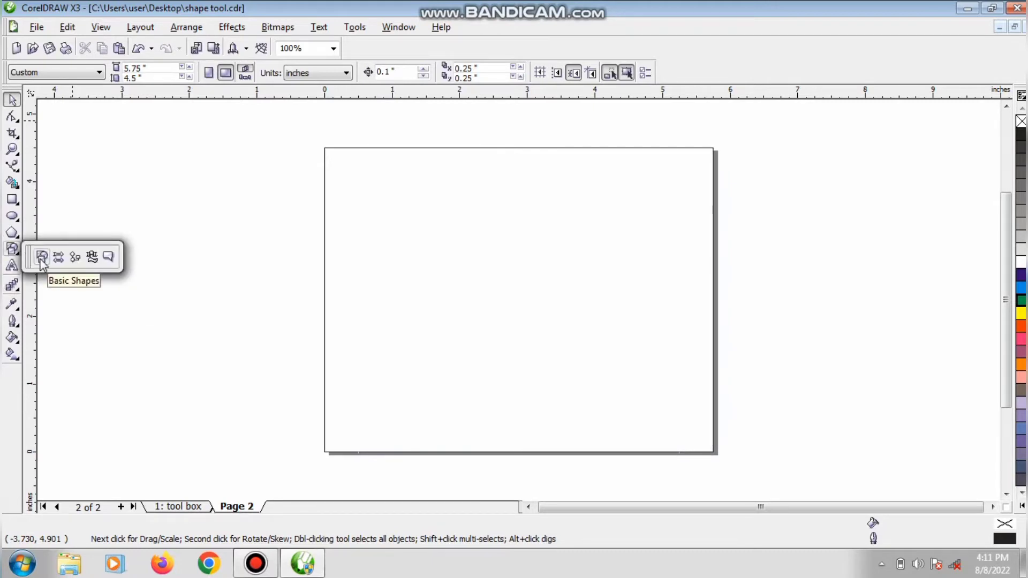
pyautogui.click(41, 258)
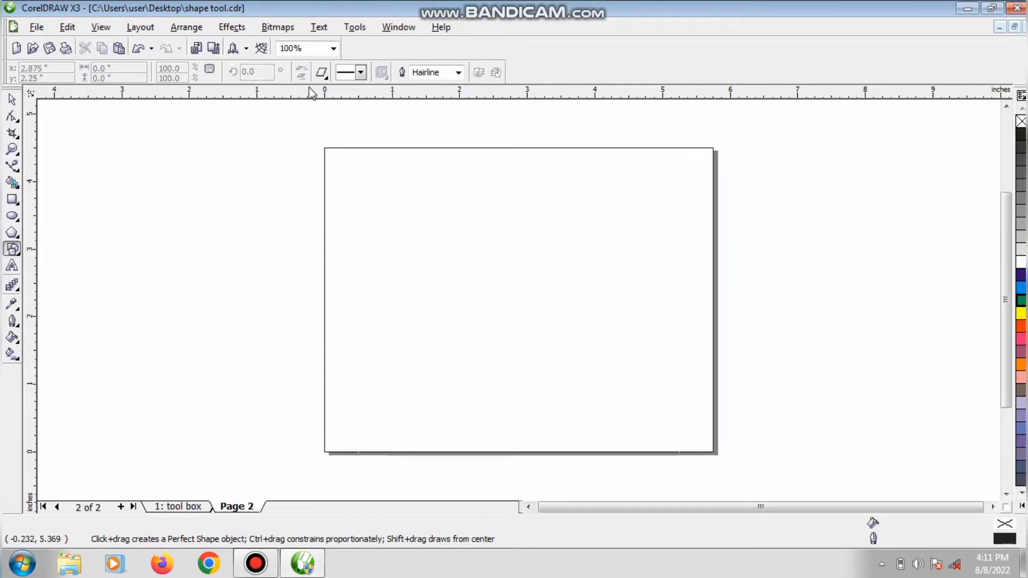
pyautogui.click(327, 81)
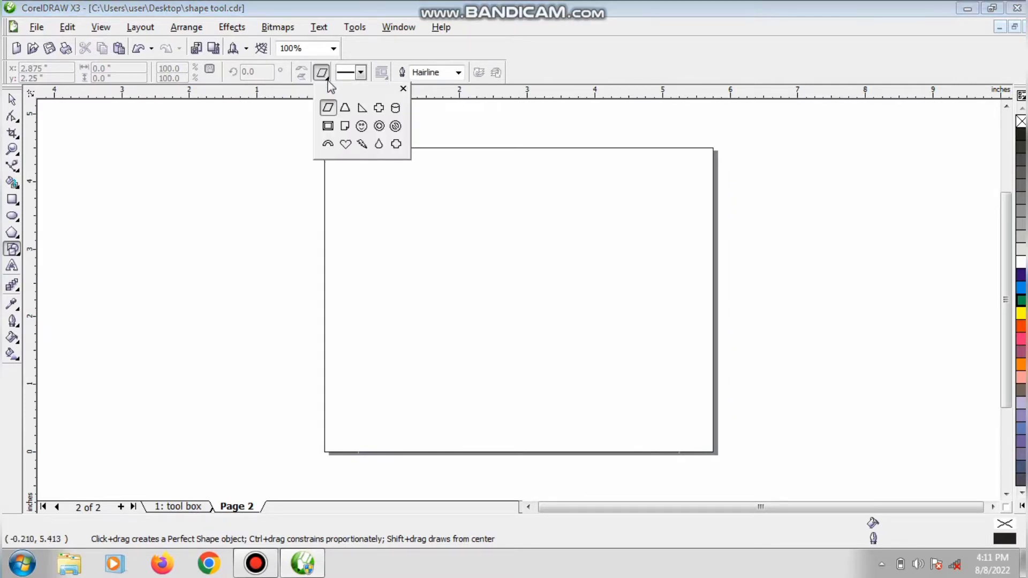
pyautogui.click(395, 109)
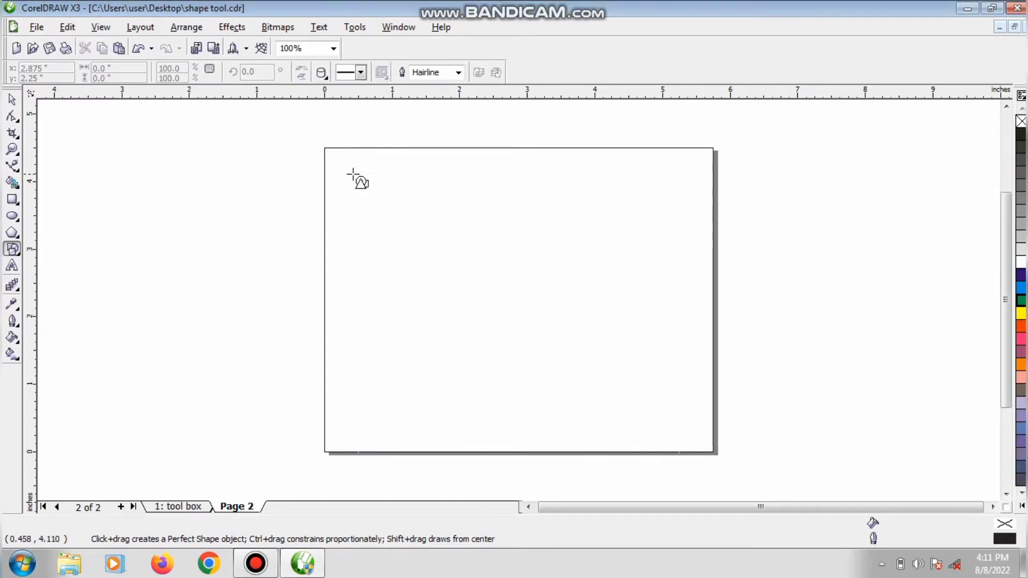
pyautogui.moveTo(347, 156); pyautogui.dragTo(419, 279)
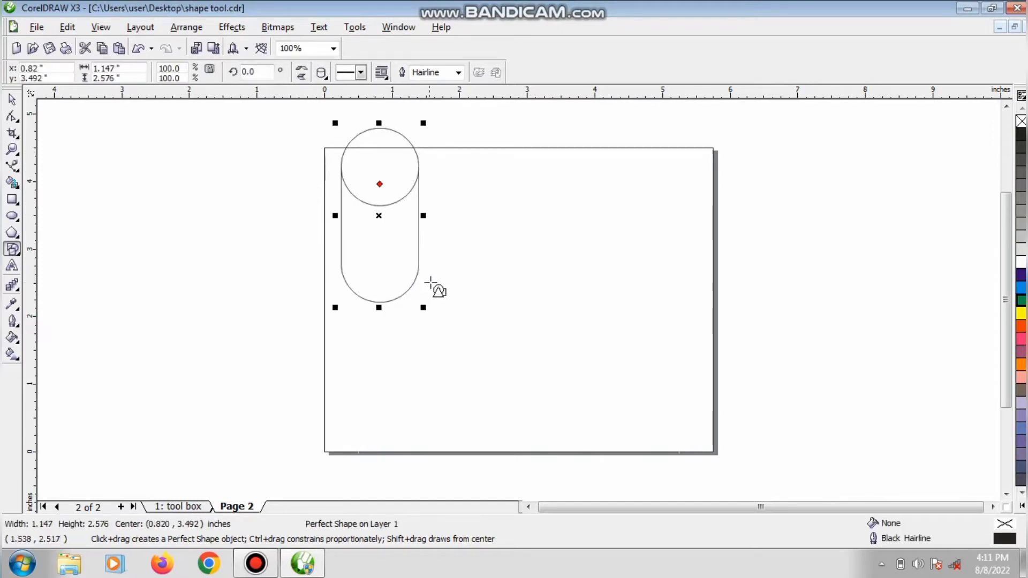
pyautogui.click(12, 100)
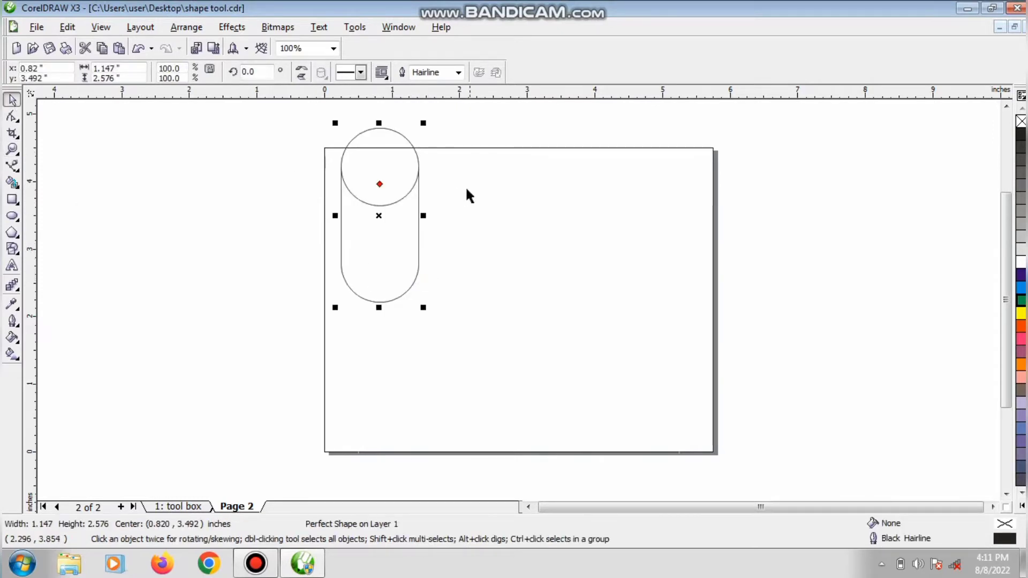
# Step: Reshape the cylinder with the Shape tool, flattening its ends and then rounding them to an overall height of about 2.22 inches
pyautogui.click(12, 117)
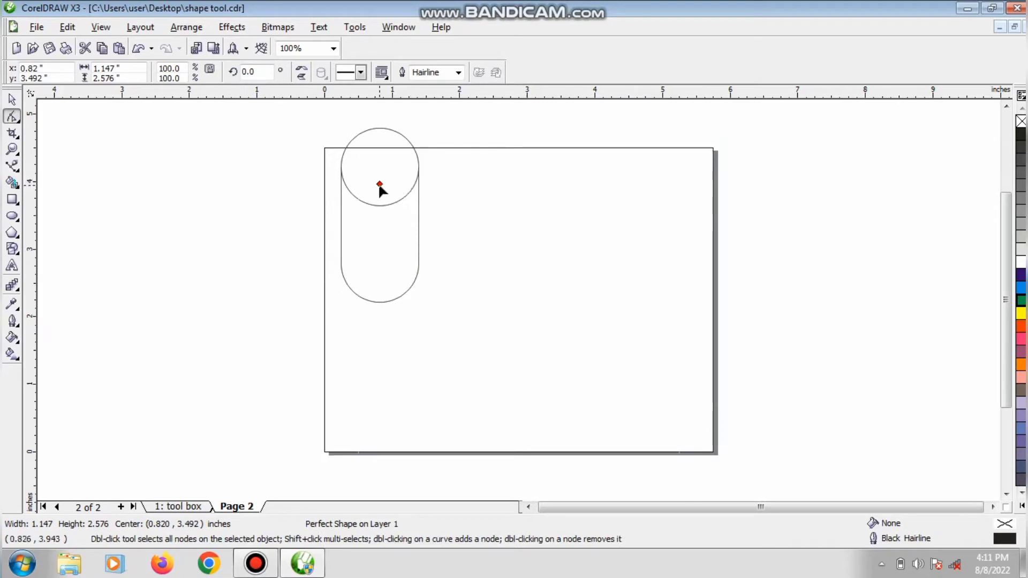
pyautogui.moveTo(380, 185); pyautogui.dragTo(382, 130)
pyautogui.moveTo(377, 165); pyautogui.dragTo(379, 121)
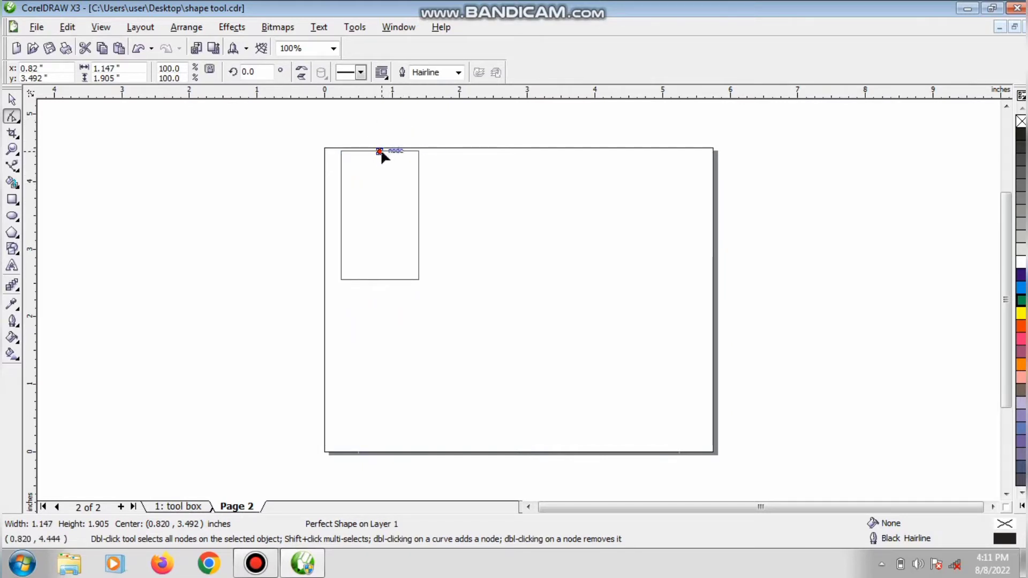
pyautogui.moveTo(380, 151); pyautogui.dragTo(379, 208)
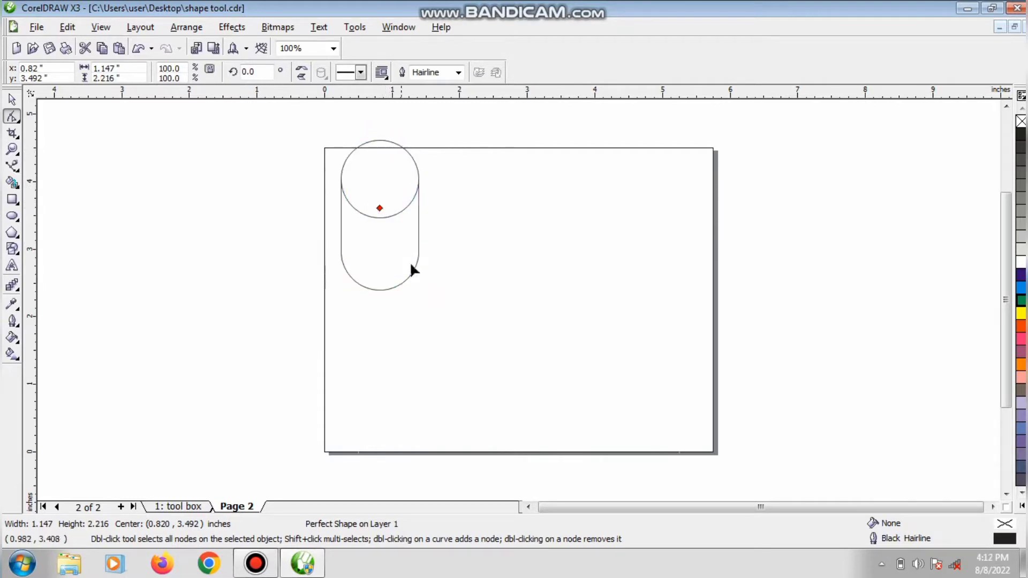
pyautogui.click(12, 100)
# Step: Draw a cross basic shape about 2.2 by 2.23 inches in the upper-right part of the page
pyautogui.click(12, 248)
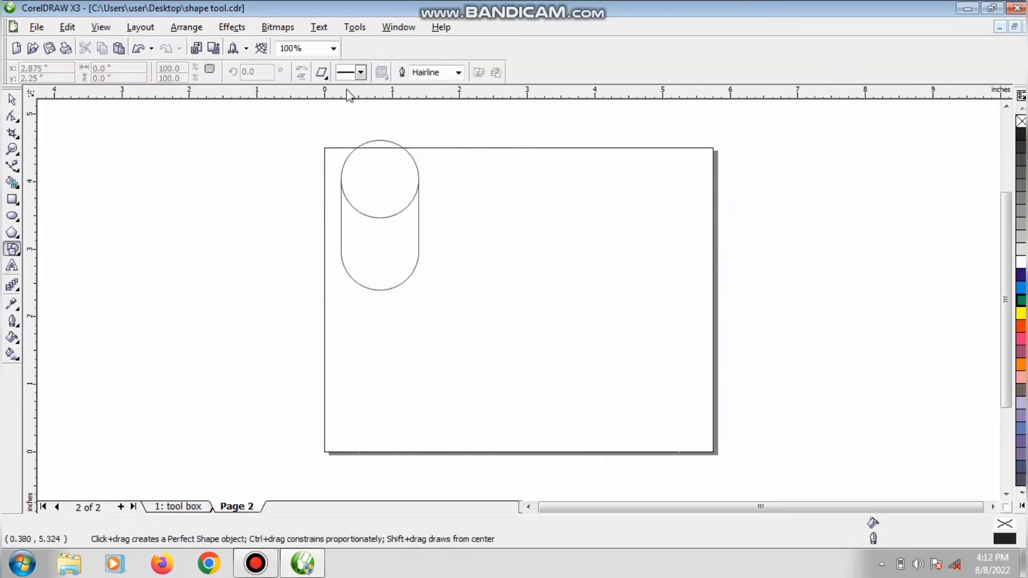
pyautogui.click(322, 73)
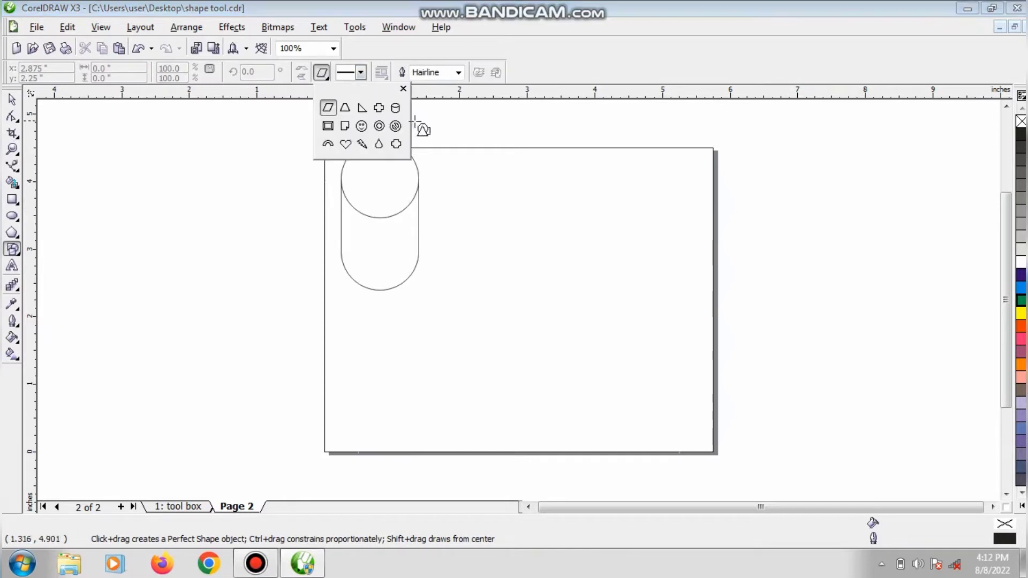
pyautogui.click(378, 108)
pyautogui.moveTo(517, 163); pyautogui.dragTo(667, 314)
# Step: Narrow the arms of the cross with the Shape tool and move it close beside the cylinder
pyautogui.press('F10')
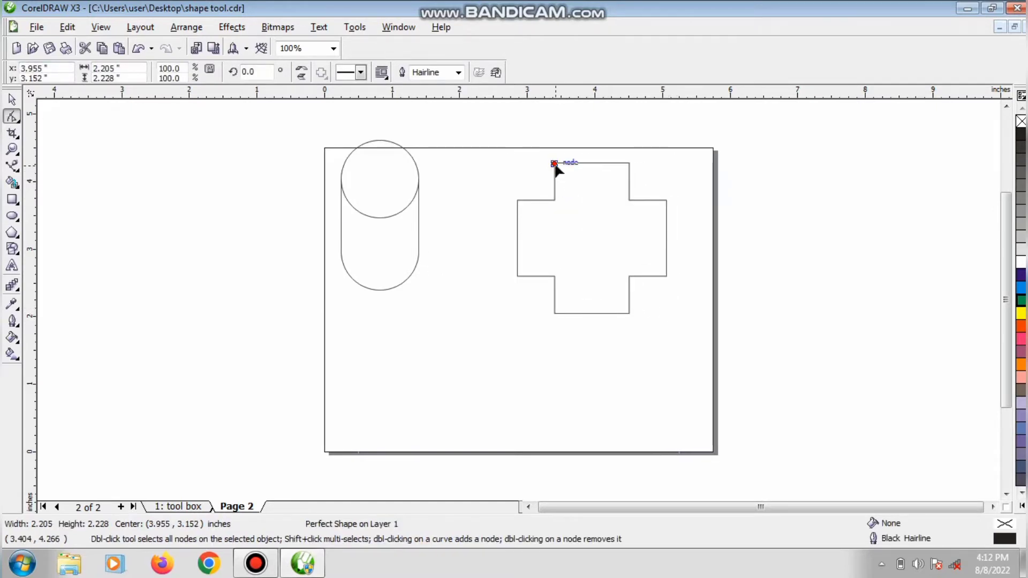
pyautogui.moveTo(555, 164); pyautogui.dragTo(569, 197)
pyautogui.press('space')
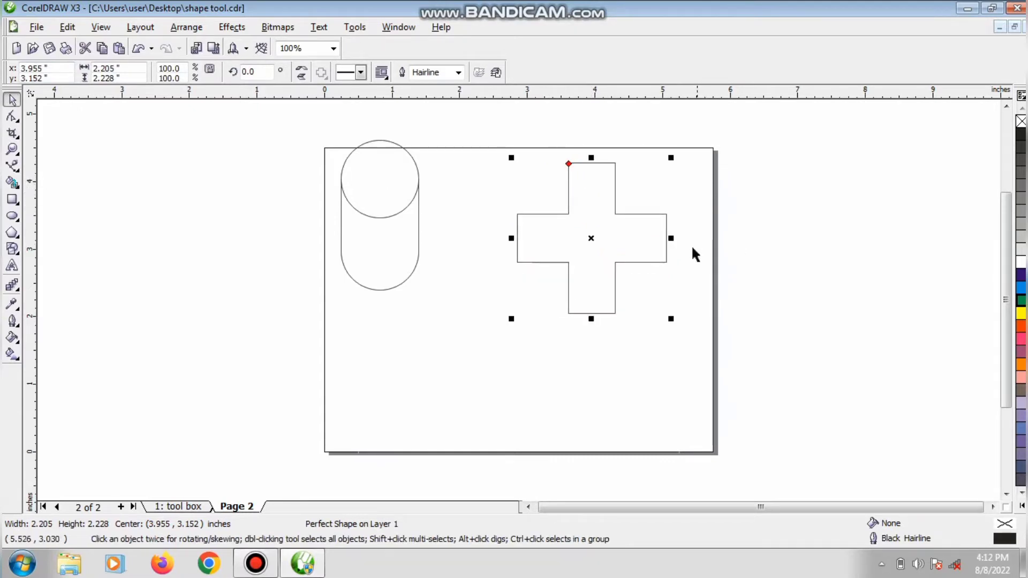
pyautogui.moveTo(656, 247); pyautogui.dragTo(574, 222)
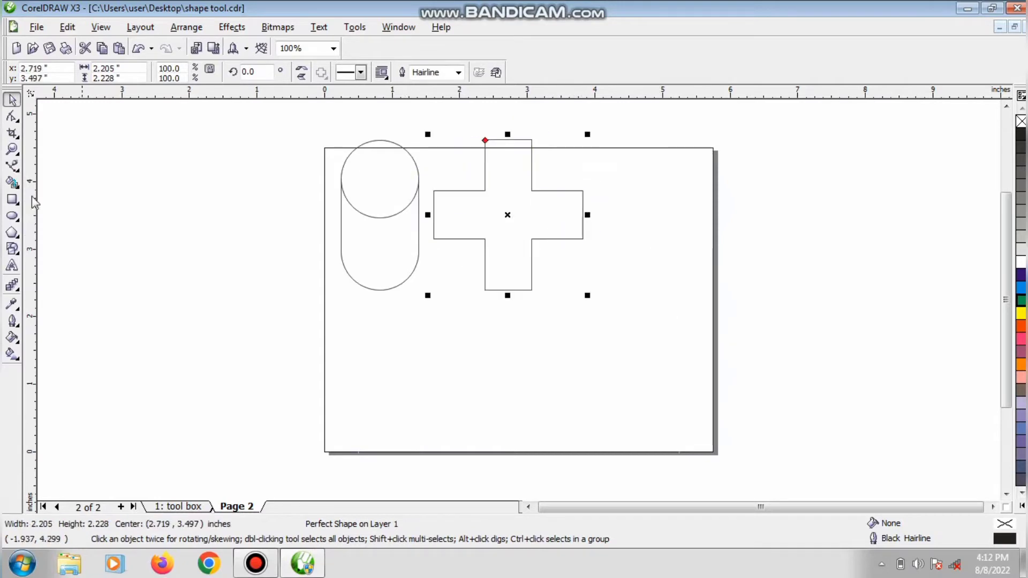
# Step: Draw a smiley face basic shape about 2.1 by 2.1 inches to the right of the cross
pyautogui.click(12, 248)
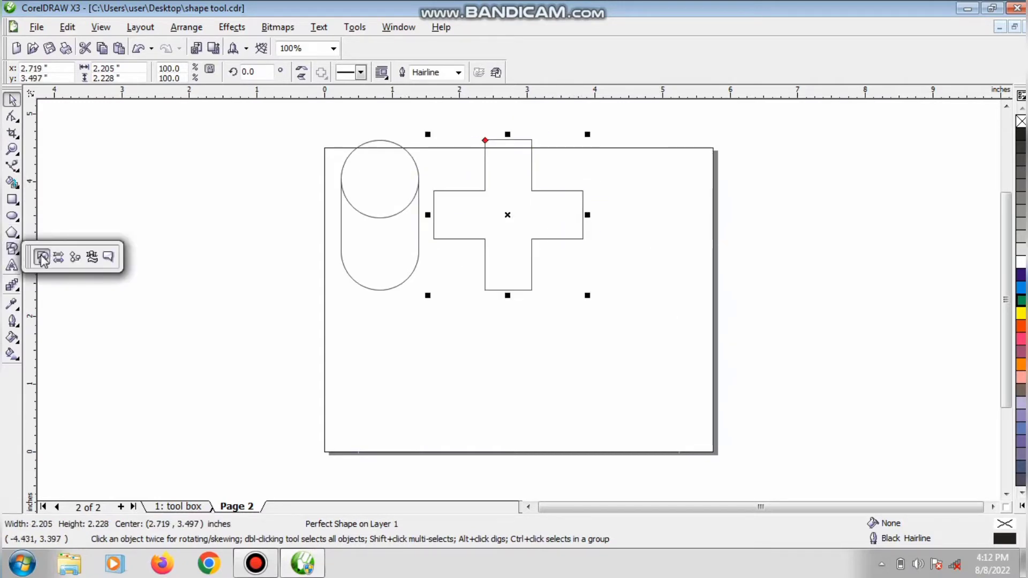
pyautogui.click(43, 257)
pyautogui.click(321, 72)
pyautogui.click(365, 124)
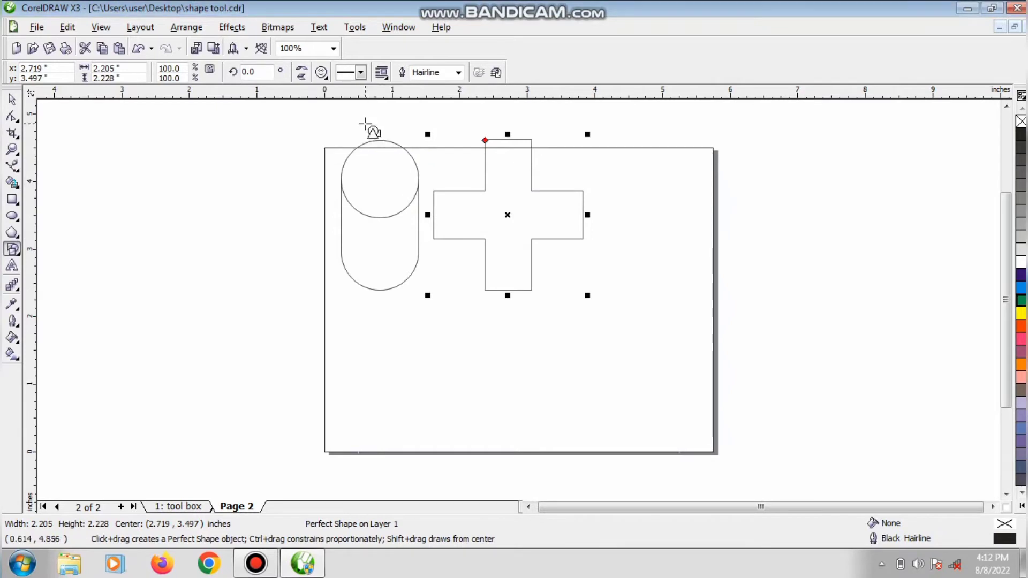
pyautogui.moveTo(610, 153); pyautogui.dragTo(761, 303)
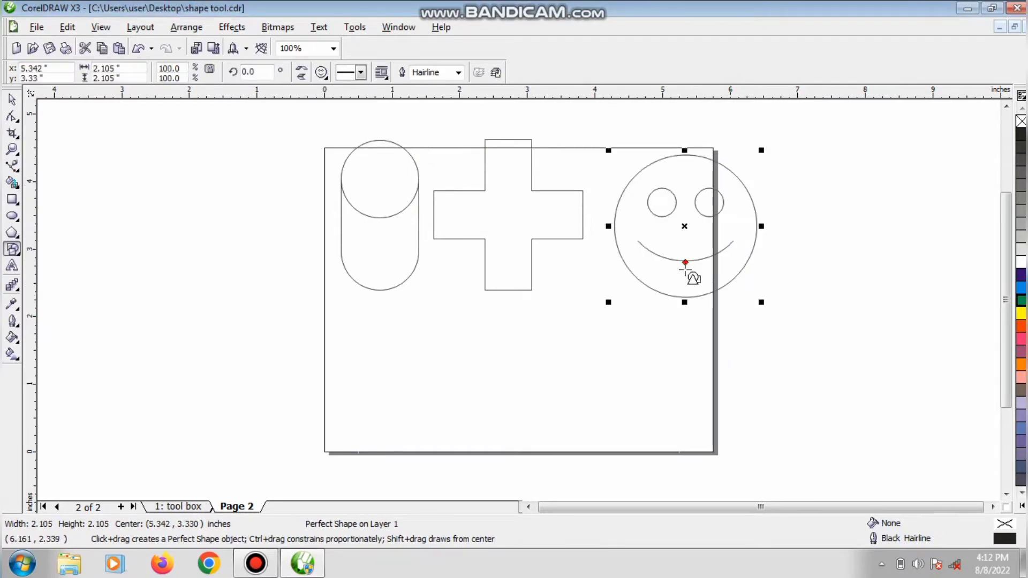
# Step: Deepen the smiley's mouth curve into a wide smile with the Shape tool
pyautogui.click(12, 116)
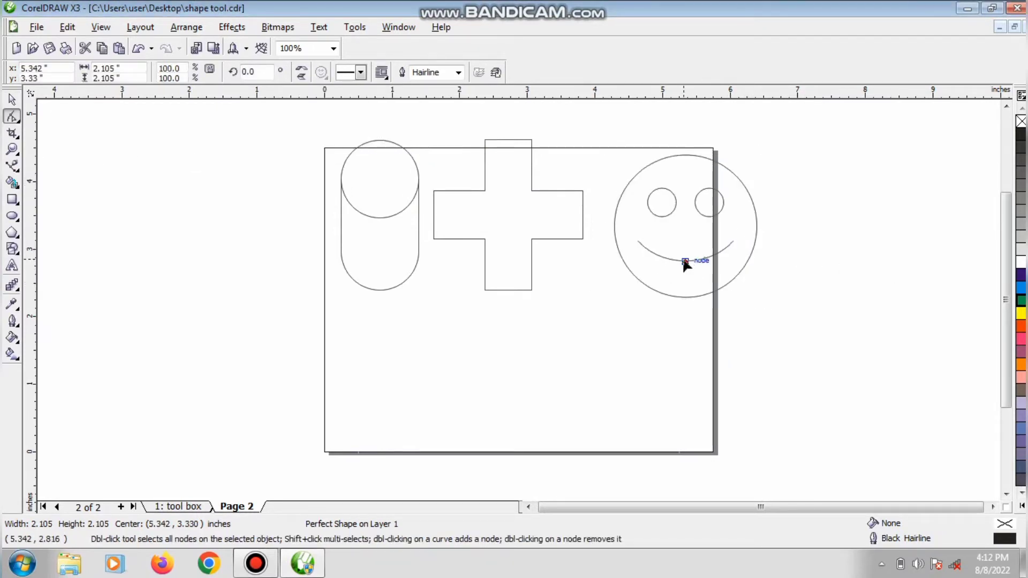
pyautogui.moveTo(684, 261); pyautogui.dragTo(692, 289)
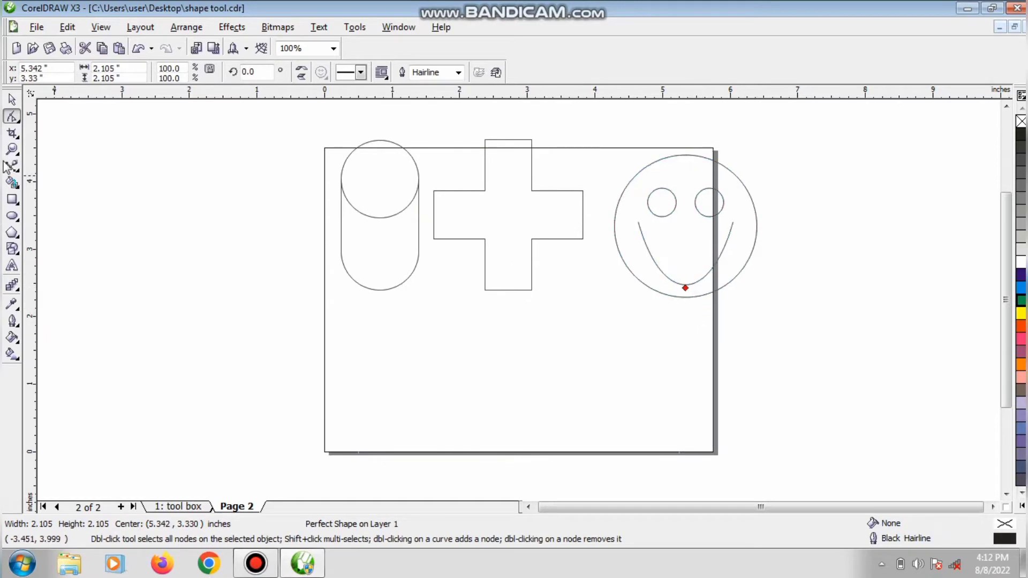
pyautogui.click(11, 99)
# Step: Fill the cylinder, cross and smiley with orange-red and deselect them
pyautogui.hotkey('ctrl', 'a')
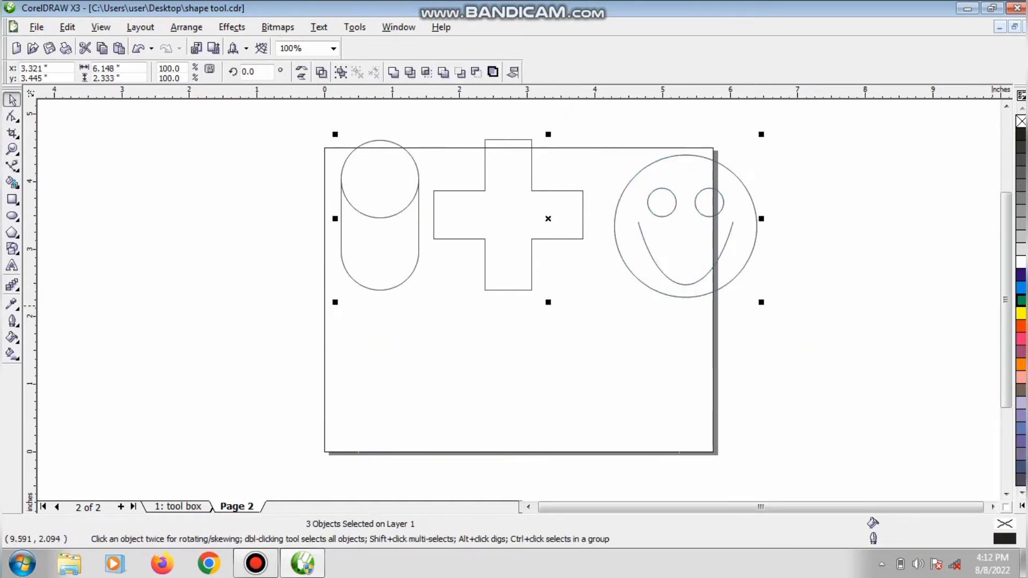
pyautogui.click(1021, 326)
pyautogui.click(923, 347)
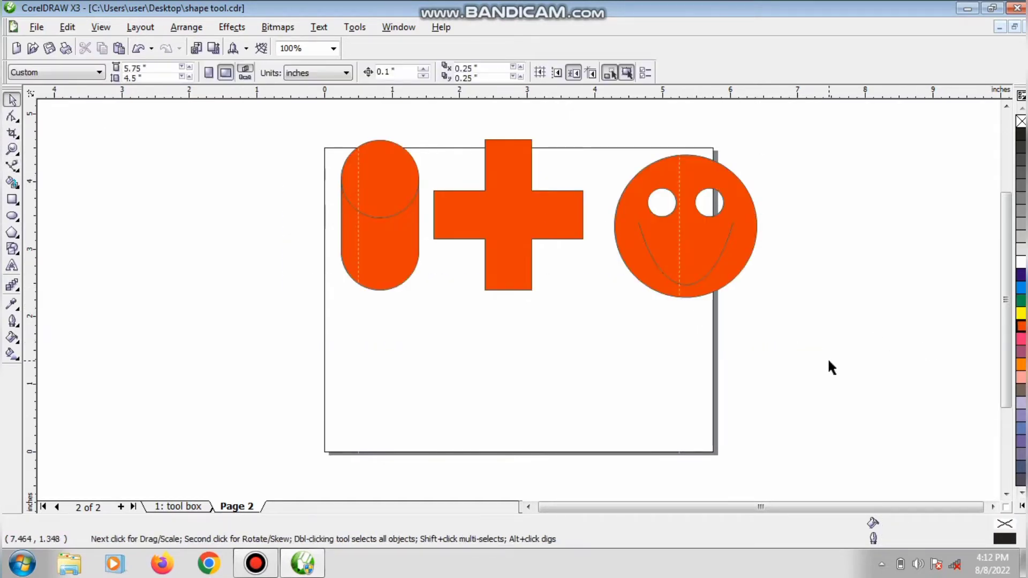
# Step: Draw a right-pointing arrow shape about 3.62 by 1.04 inches below the cylinder and the cross
pyautogui.click(14, 250)
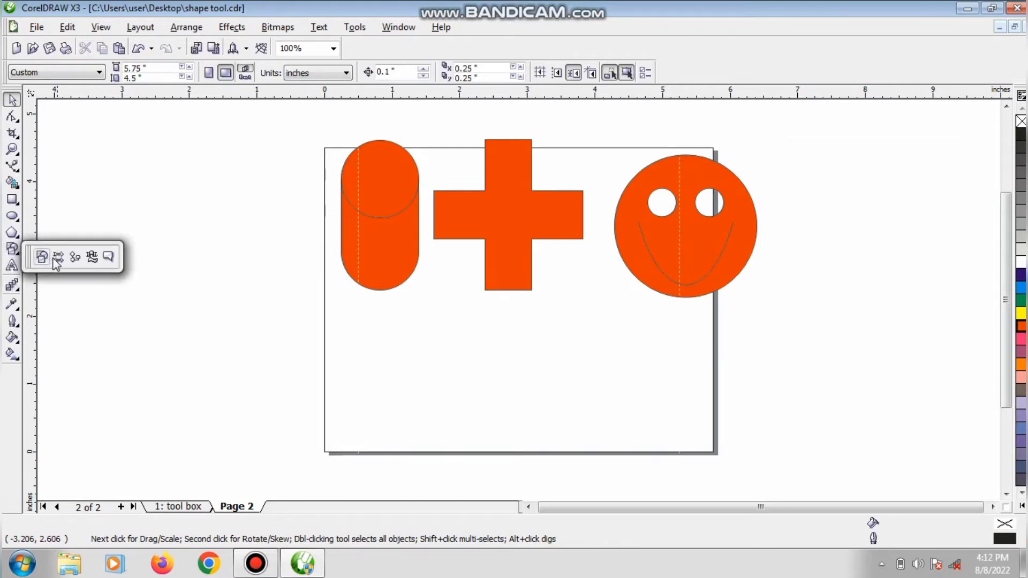
pyautogui.click(58, 257)
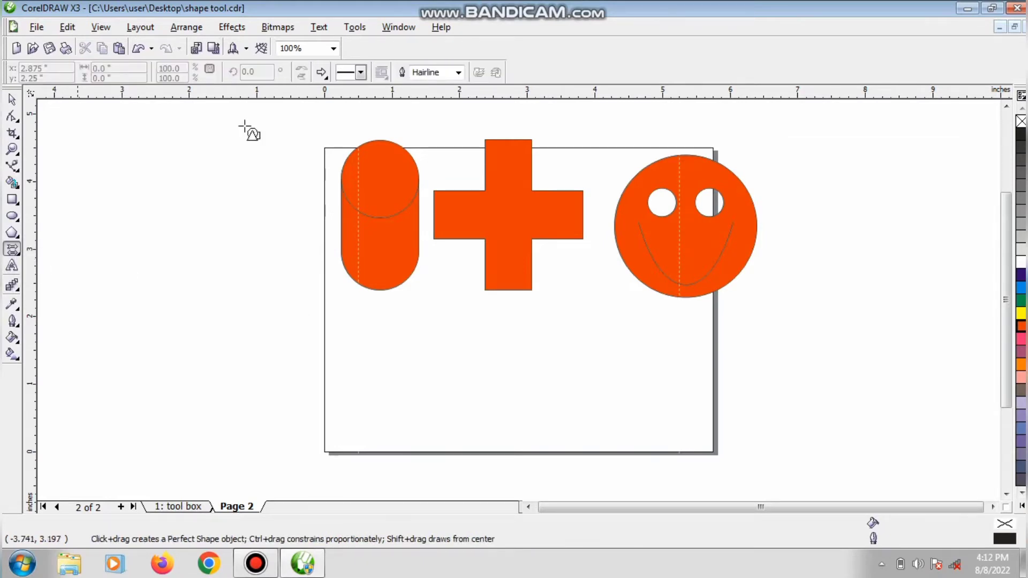
pyautogui.click(322, 73)
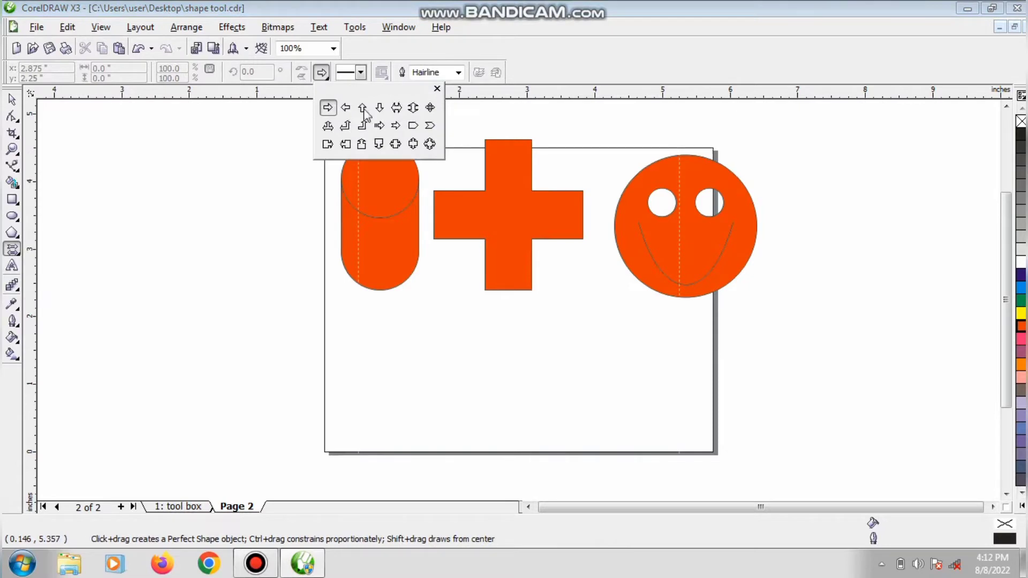
pyautogui.click(328, 107)
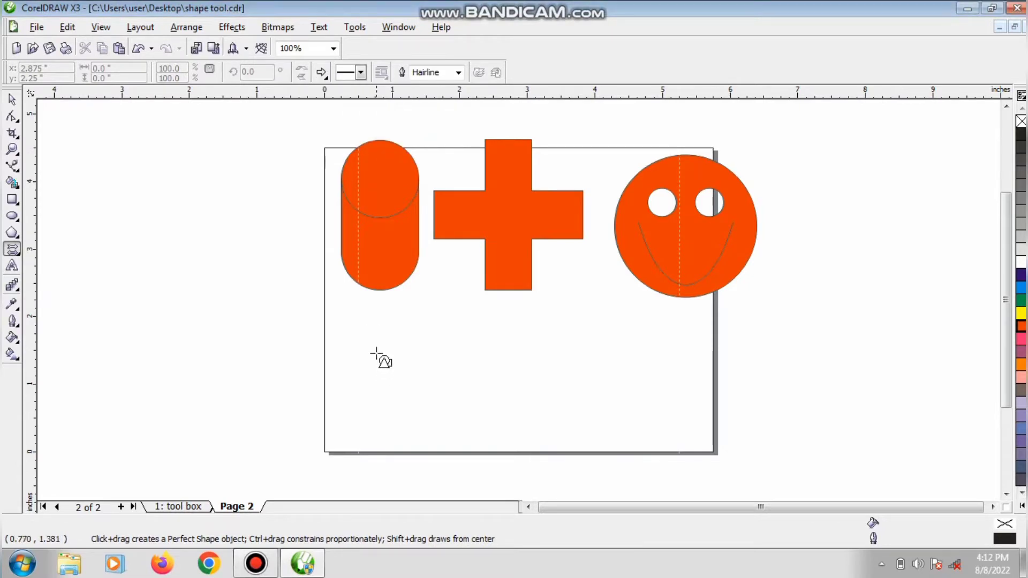
pyautogui.moveTo(354, 337); pyautogui.dragTo(603, 413)
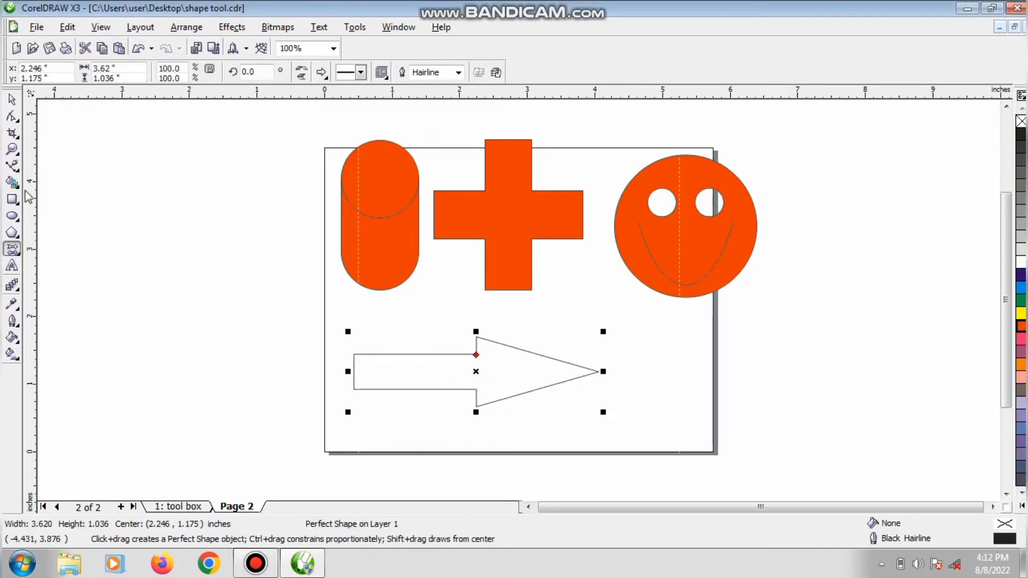
# Step: Thin the arrow's shaft and lengthen its head slightly with the Shape tool, and fill the arrow with blue
pyautogui.click(10, 117)
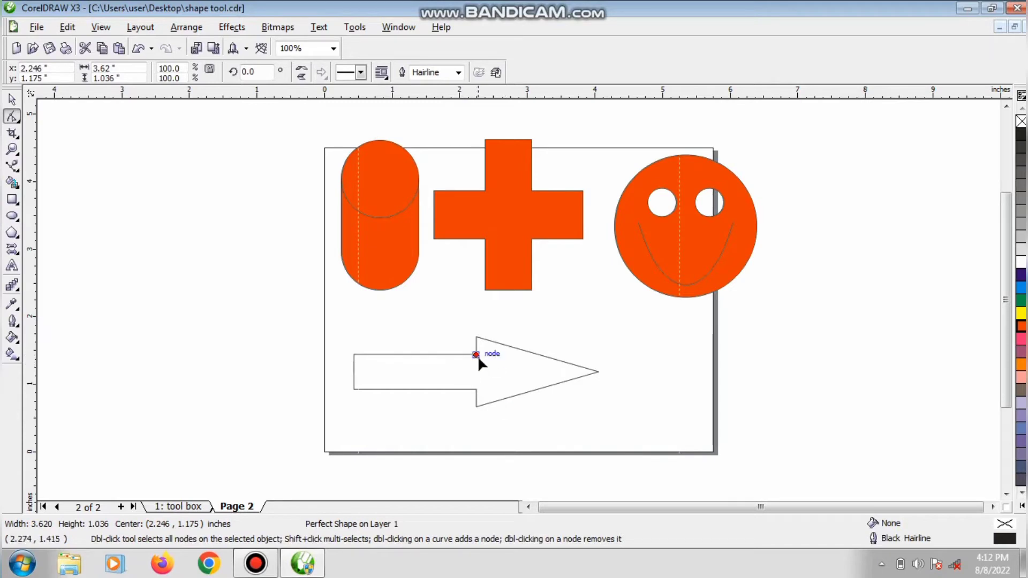
pyautogui.moveTo(476, 353)
pyautogui.mouseDown()
pyautogui.moveTo(467, 325)
pyautogui.moveTo(468, 368)
pyautogui.mouseUp()
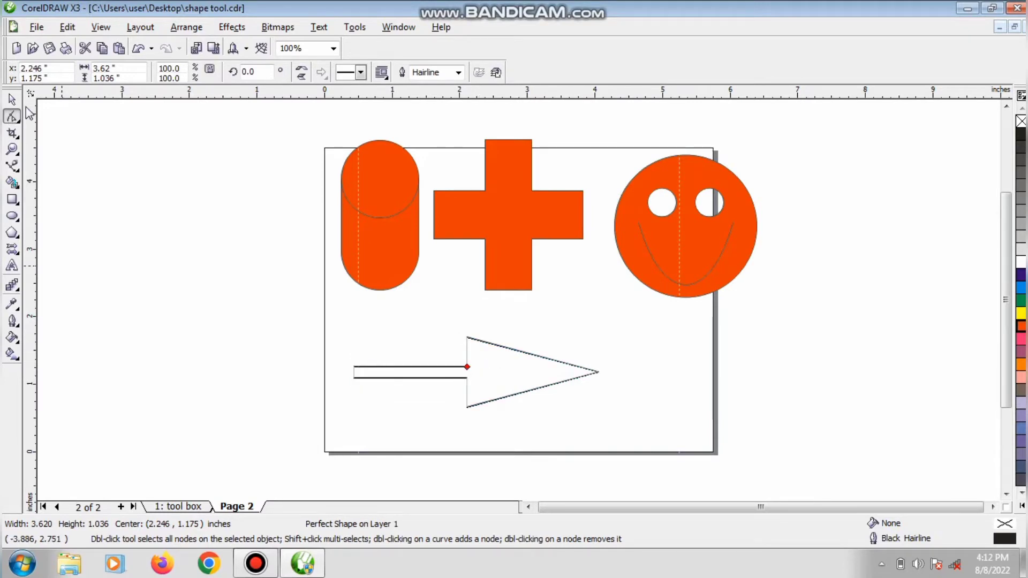
pyautogui.click(13, 101)
pyautogui.click(1022, 278)
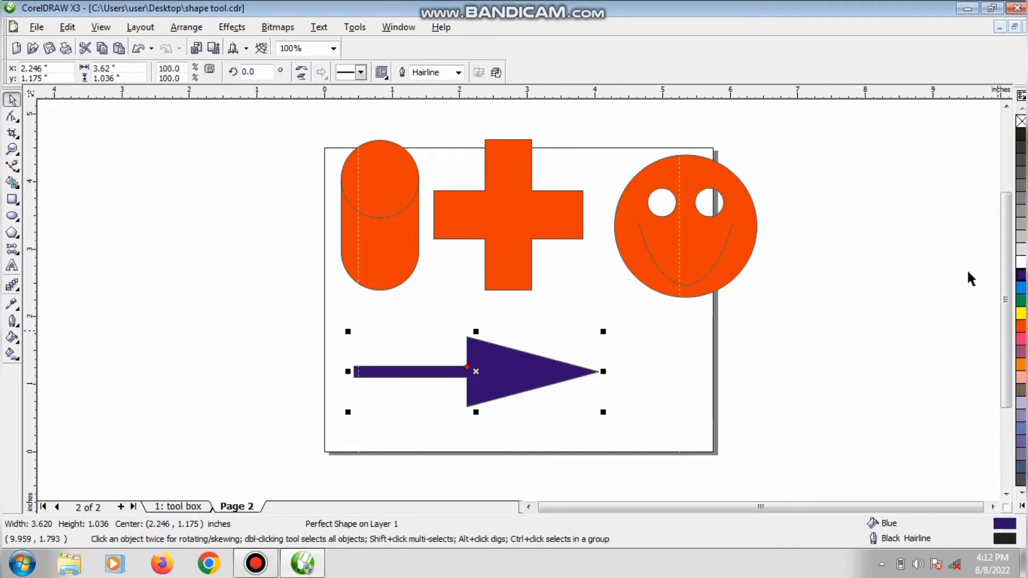
# Step: Draw a block with horizontal arrowheads on both sides, about 2.51 by 1.89 inches, beside the page's lower right
pyautogui.click(16, 251)
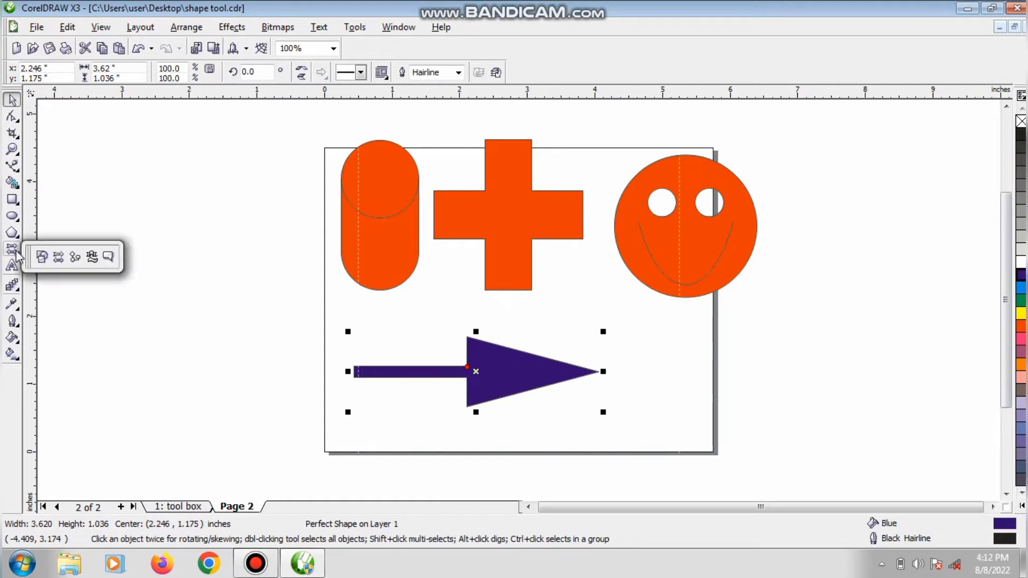
pyautogui.click(60, 255)
pyautogui.click(321, 72)
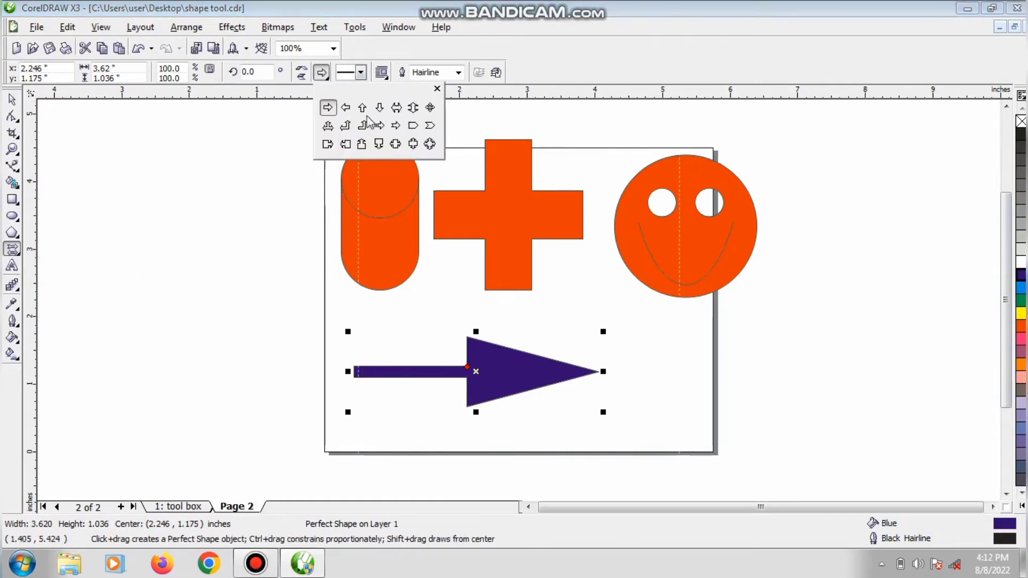
pyautogui.click(401, 145)
pyautogui.moveTo(753, 311); pyautogui.dragTo(933, 450)
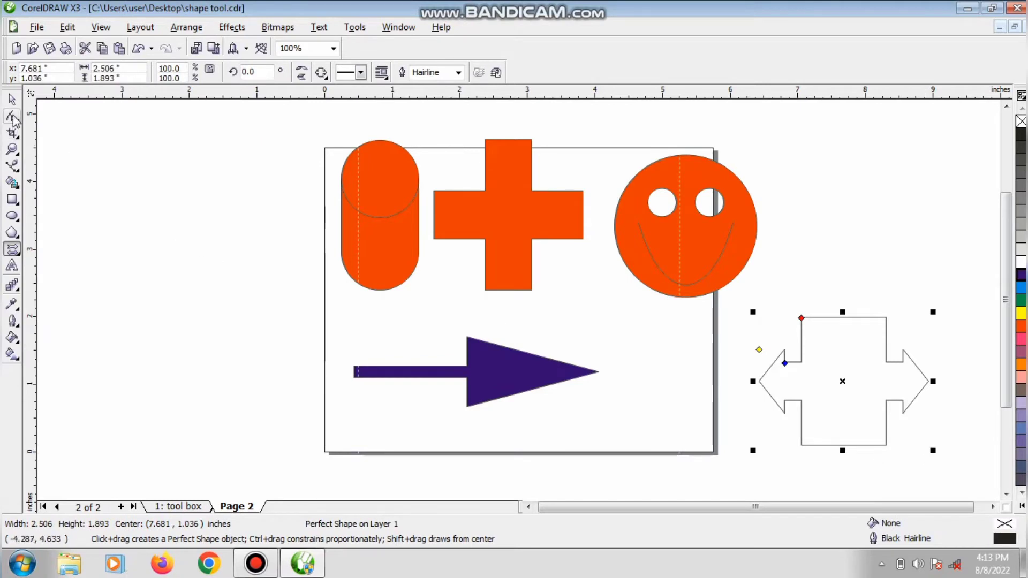
# Step: Reshape the two-headed arrow block with the Shape tool: make the arrowheads flush with the shafts, shorten them slightly and narrow the central block
pyautogui.press('F10')
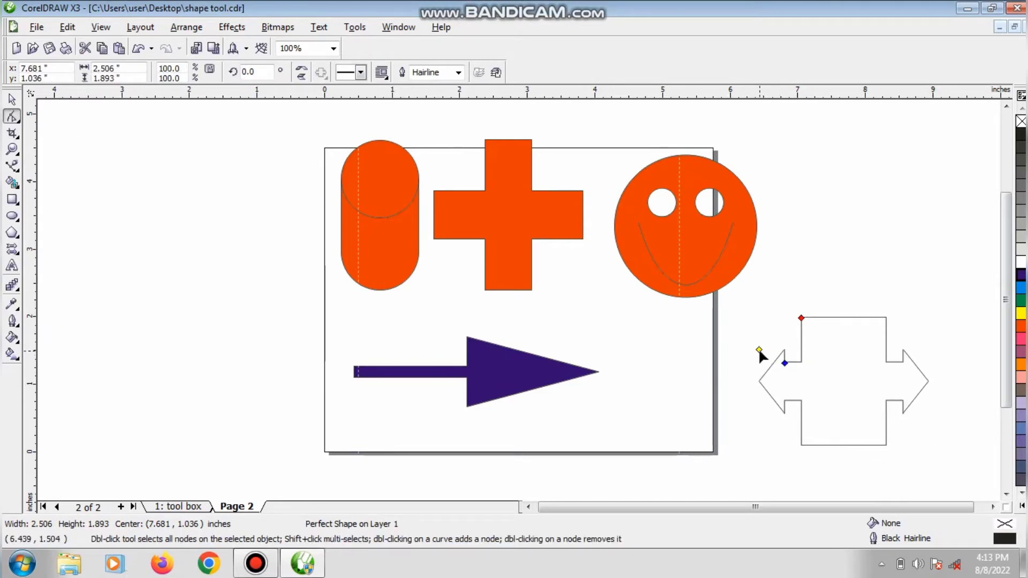
pyautogui.moveTo(758, 350); pyautogui.dragTo(709, 361)
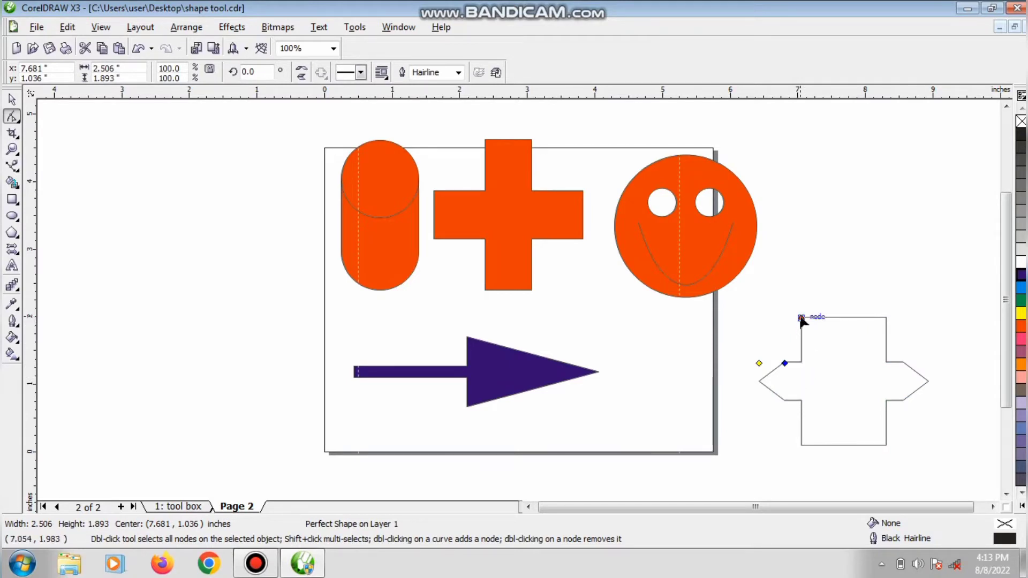
pyautogui.moveTo(801, 319); pyautogui.dragTo(827, 322)
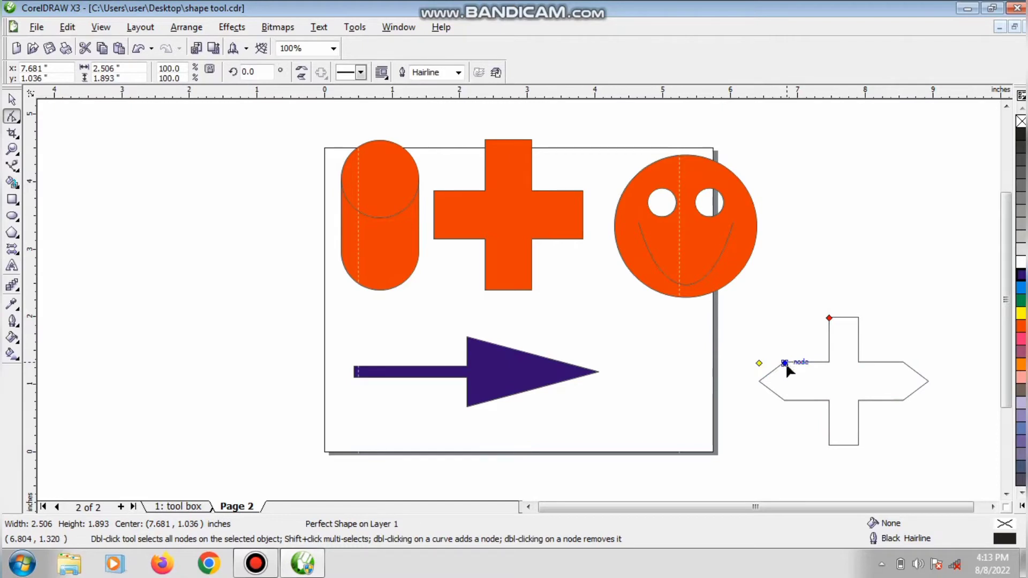
pyautogui.moveTo(785, 364); pyautogui.dragTo(728, 364)
pyautogui.moveTo(776, 401); pyautogui.dragTo(783, 406)
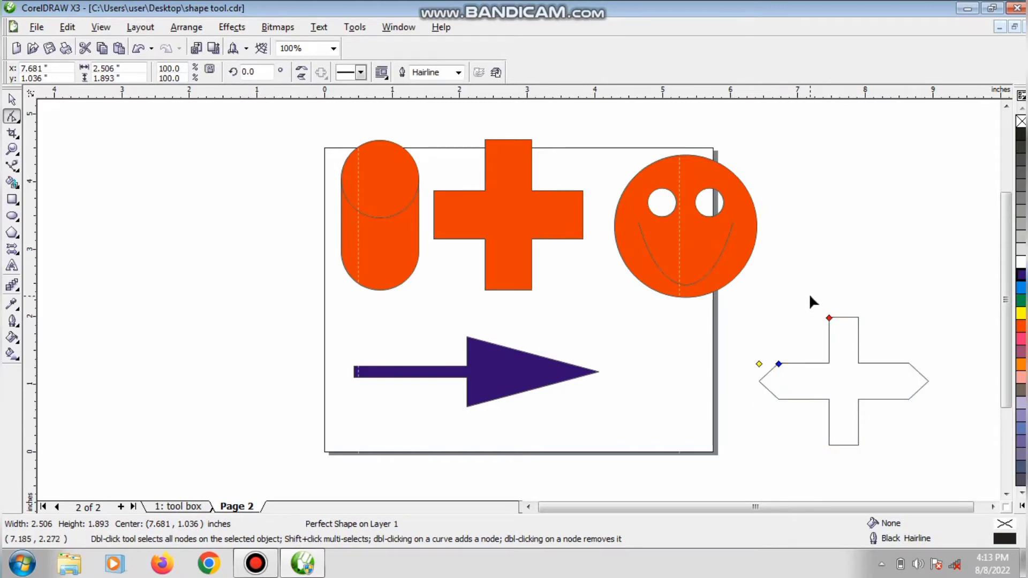
pyautogui.moveTo(831, 318); pyautogui.dragTo(811, 297)
# Step: Draw a notched right-pointing arrow about 2.85 by 0.85 inches beside the page's upper left corner and fill it with cyan
pyautogui.click(10, 251)
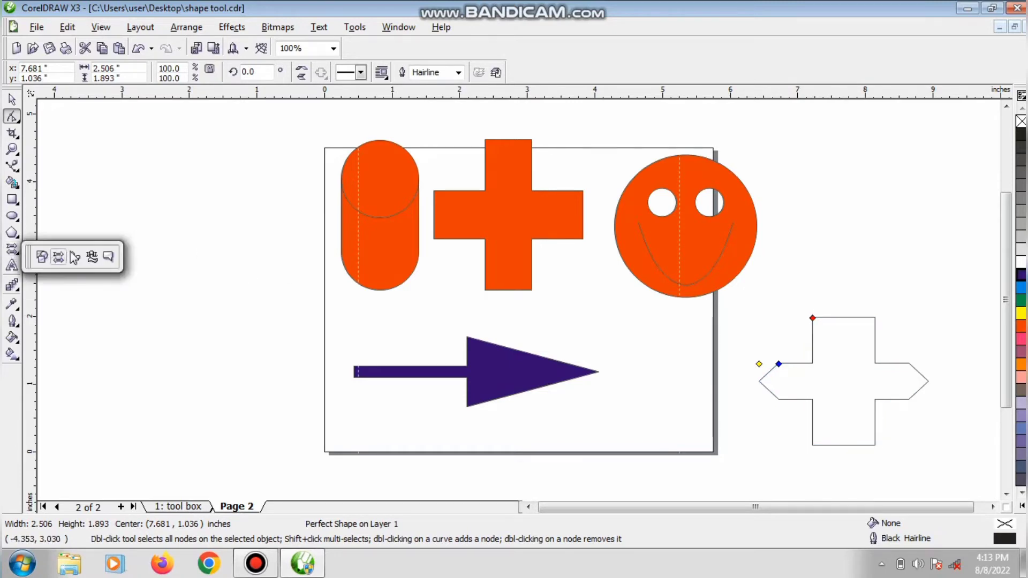
pyautogui.click(59, 259)
pyautogui.click(322, 72)
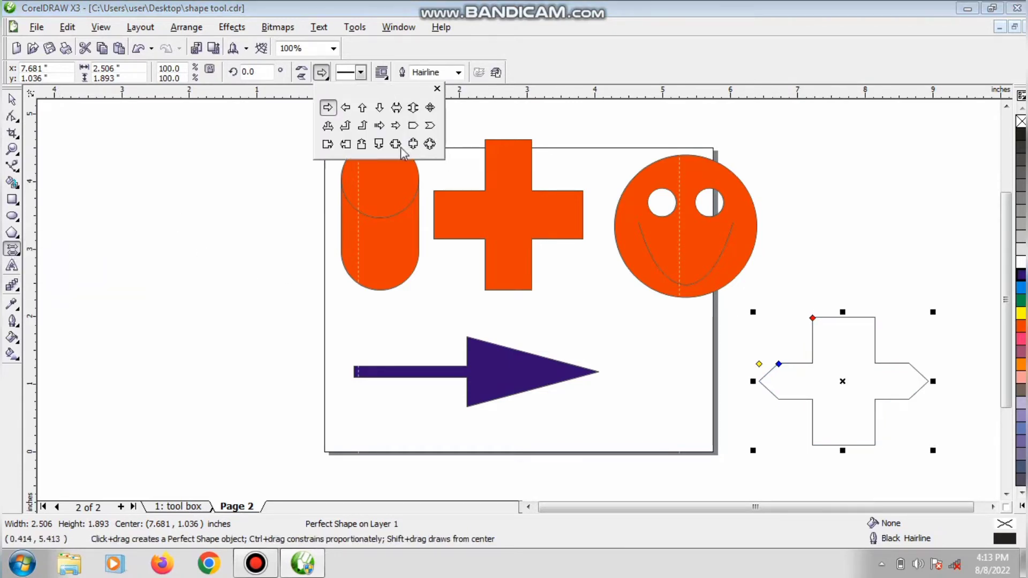
pyautogui.click(428, 128)
pyautogui.moveTo(95, 125); pyautogui.dragTo(298, 194)
pyautogui.click(12, 99)
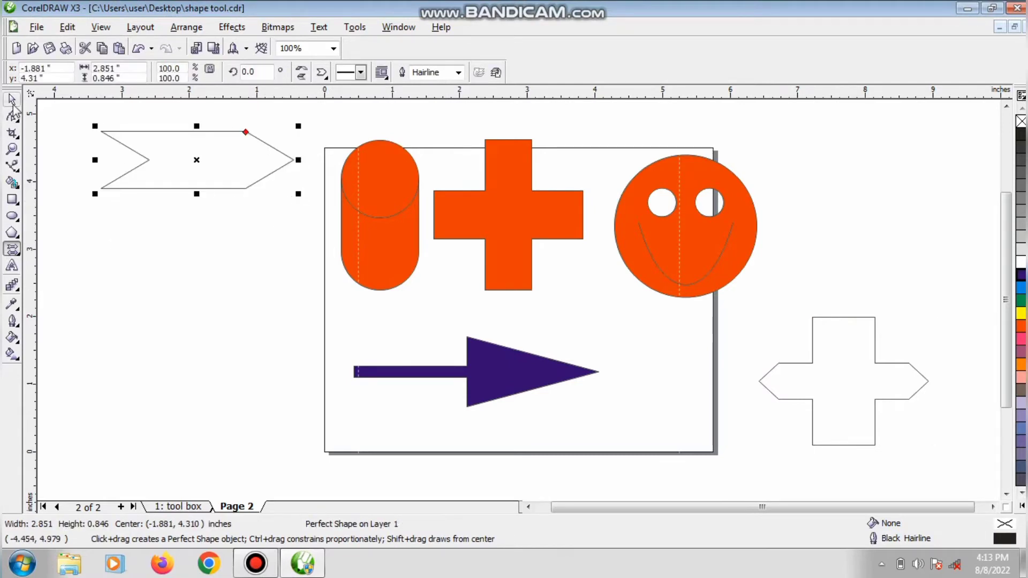
pyautogui.click(1021, 287)
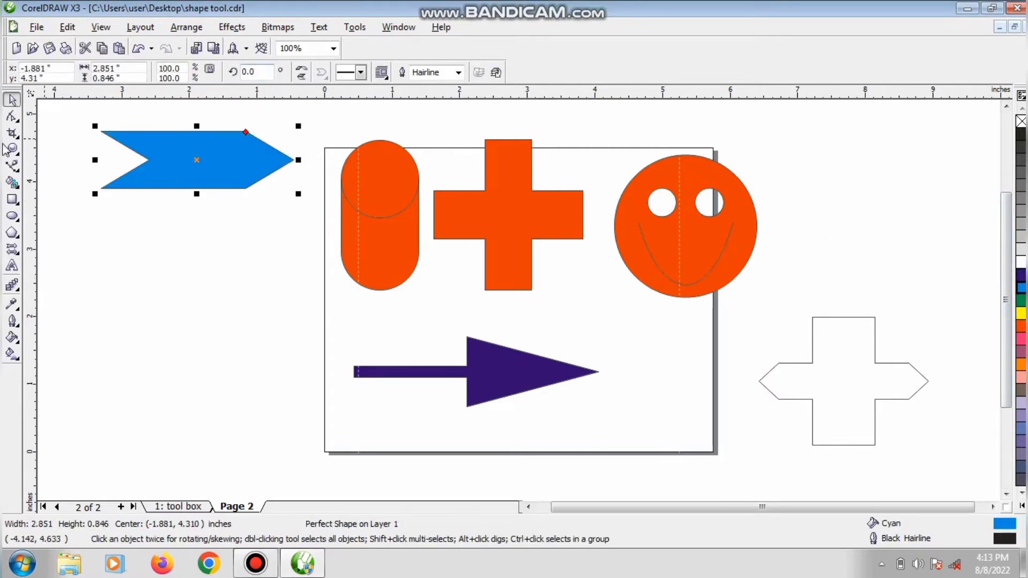
# Step: Draw a parallelogram flowchart shape about 1.87 by 2.02 inches below the cyan notched arrow
pyautogui.click(15, 256)
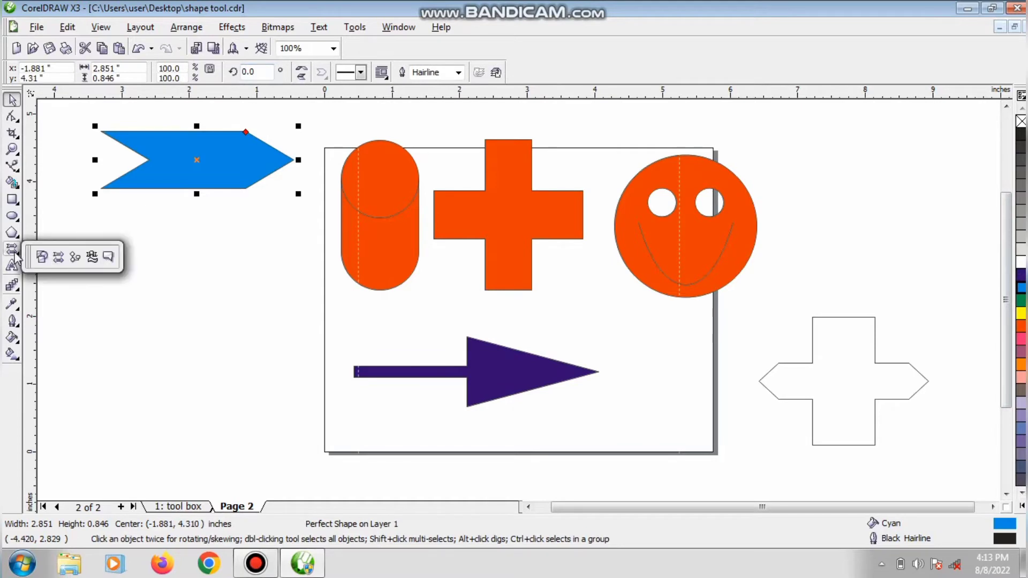
pyautogui.click(76, 257)
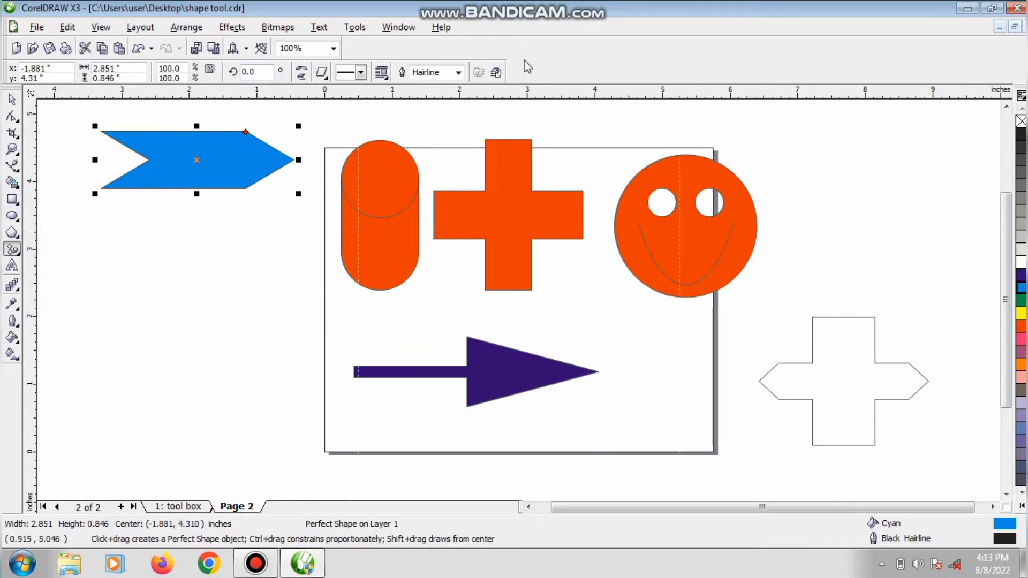
pyautogui.moveTo(65, 224); pyautogui.dragTo(191, 361)
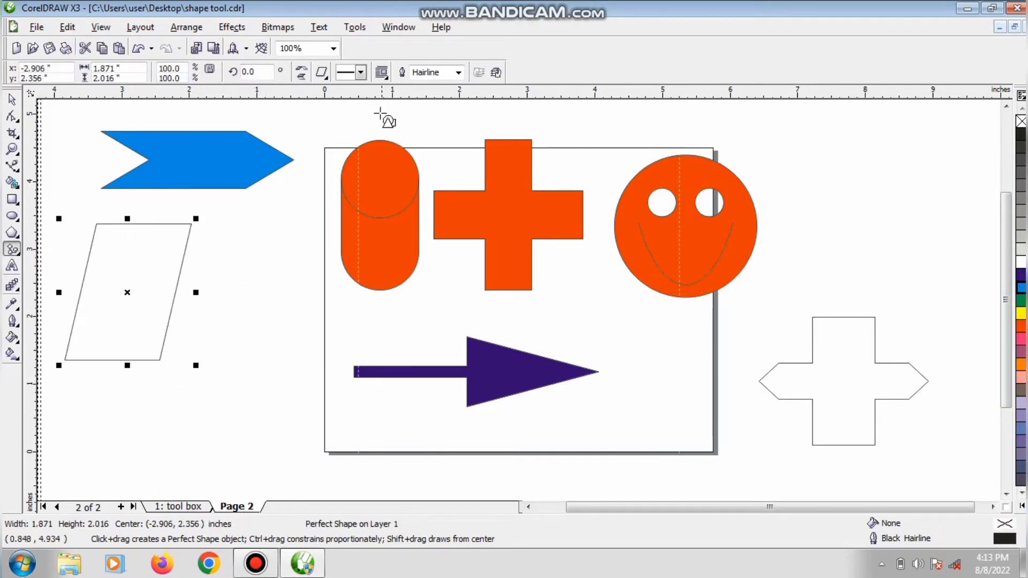
# Step: Draw a stacked-documents flowchart shape about 2.54 by 1.81 inches and move it under the cyan arrow, partly over the parallelogram
pyautogui.click(323, 74)
pyautogui.click(398, 108)
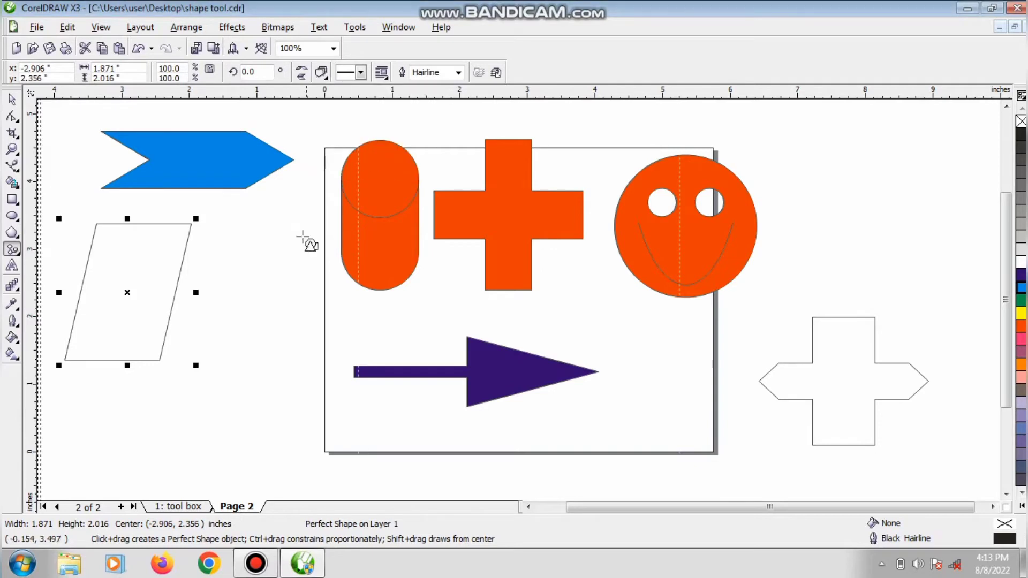
pyautogui.moveTo(234, 244); pyautogui.dragTo(406, 366)
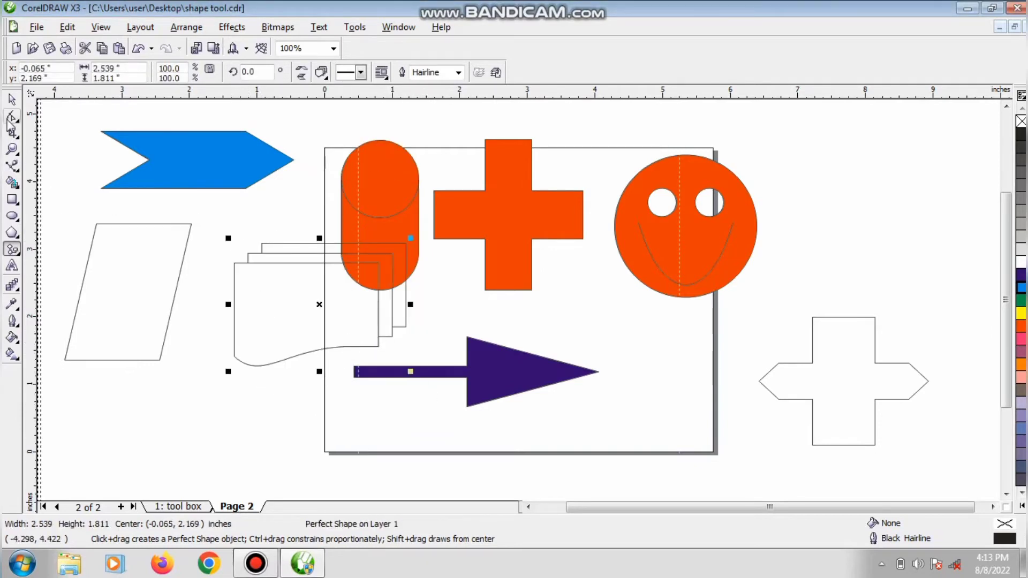
pyautogui.click(11, 100)
pyautogui.moveTo(254, 277); pyautogui.dragTo(142, 258)
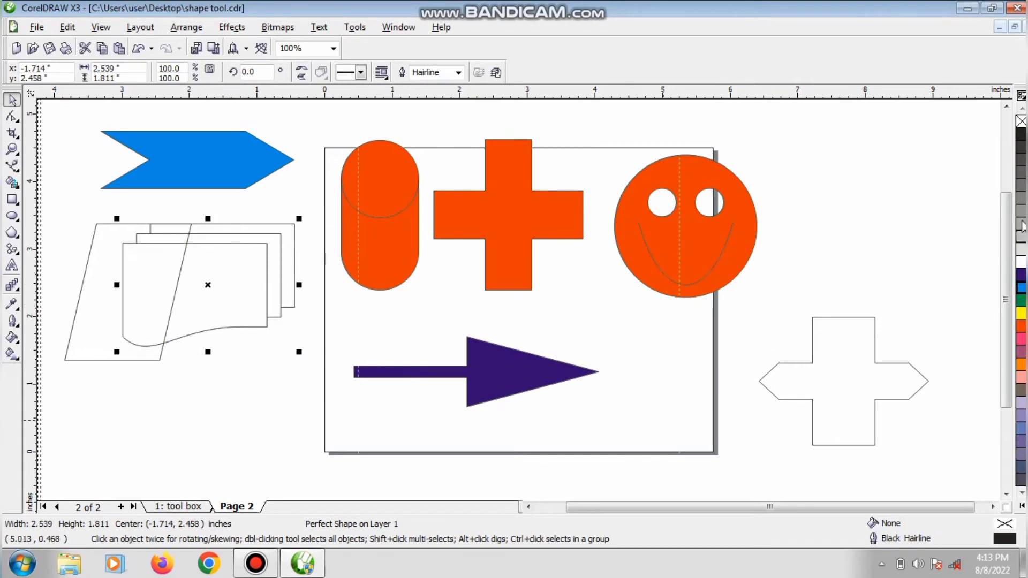
# Step: Fill the stacked documents with yellow, give them a thicker cyan outline and deselect them
pyautogui.click(1021, 314)
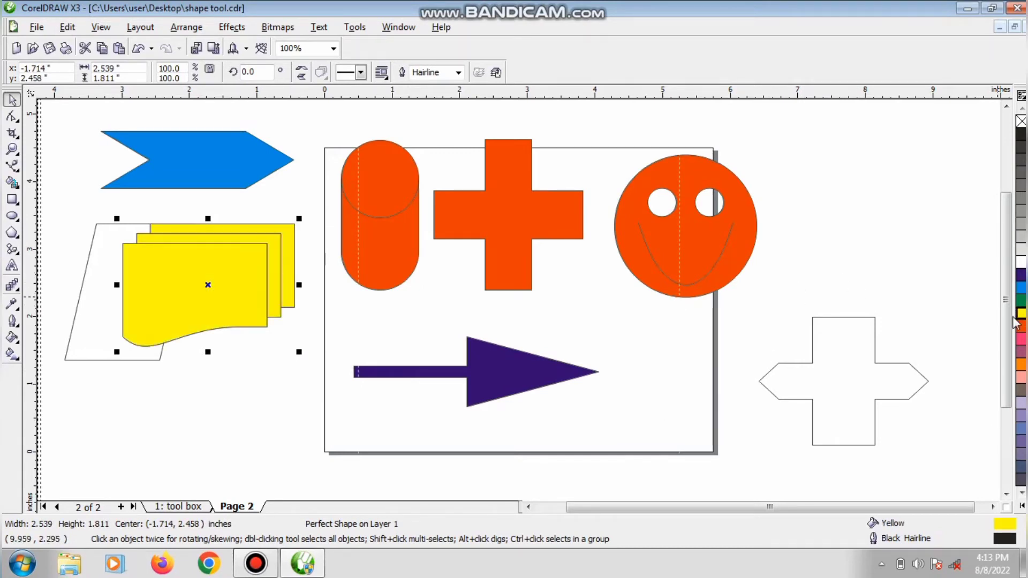
pyautogui.rightClick(1021, 288)
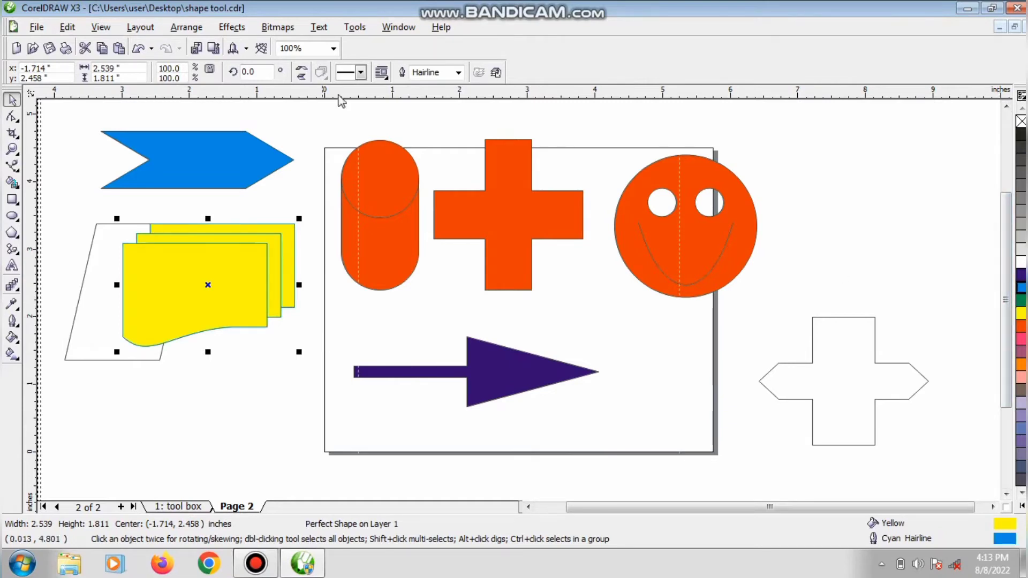
pyautogui.click(458, 72)
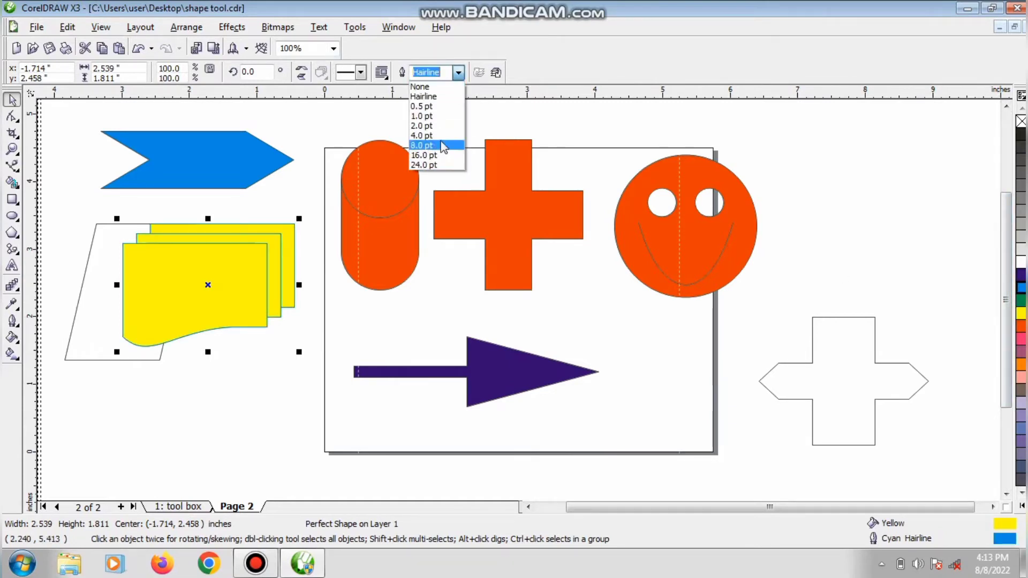
pyautogui.click(438, 143)
pyautogui.click(40, 294)
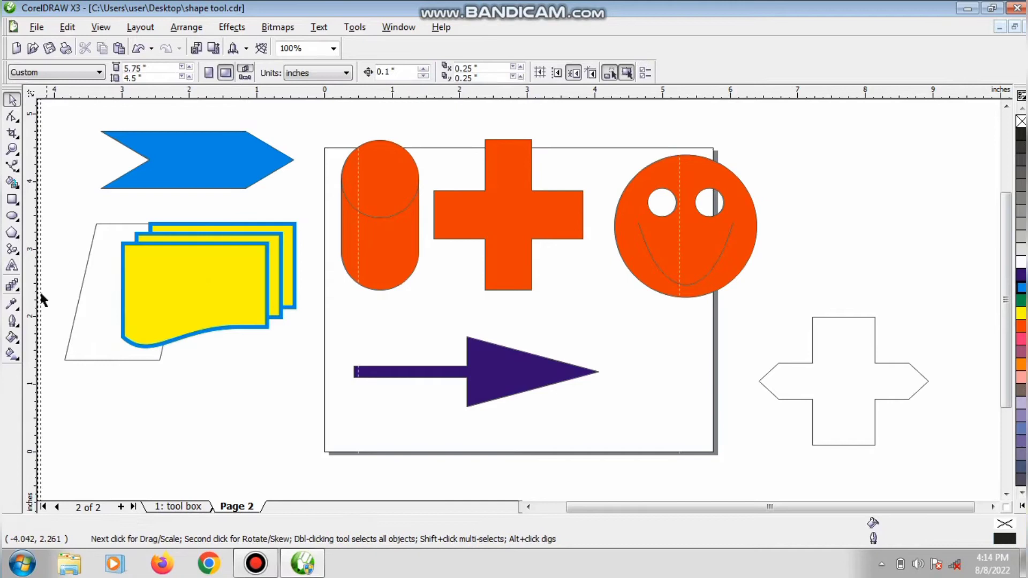
# Step: Draw the flowchart rectangle divided by one horizontal and one vertical line, about 2.61 by 2.67 inches, below the smiley
pyautogui.click(13, 250)
pyautogui.click(321, 72)
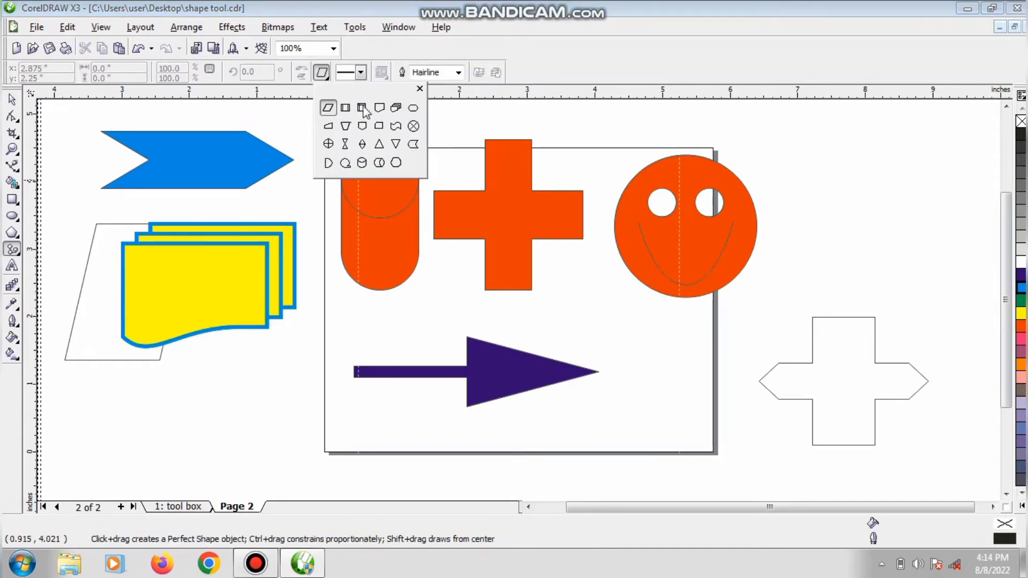
pyautogui.click(362, 108)
pyautogui.moveTo(526, 247)
pyautogui.mouseDown()
pyautogui.moveTo(746, 407)
pyautogui.moveTo(711, 438)
pyautogui.mouseUp()
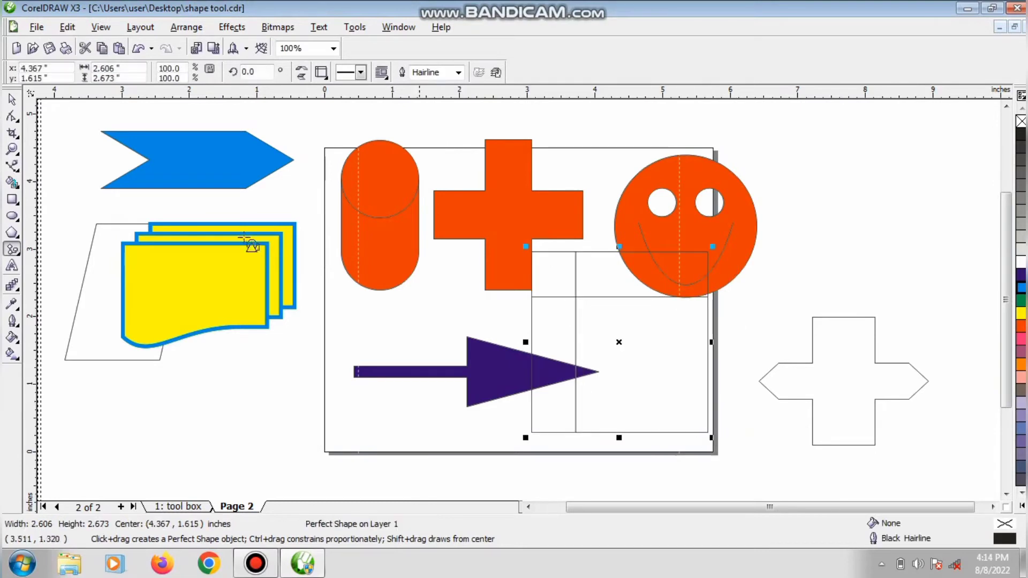
# Step: Fill the divided rectangle with green, move it beside the smiley outside the page, give it a white outline and deselect it
pyautogui.click(12, 99)
pyautogui.click(1020, 306)
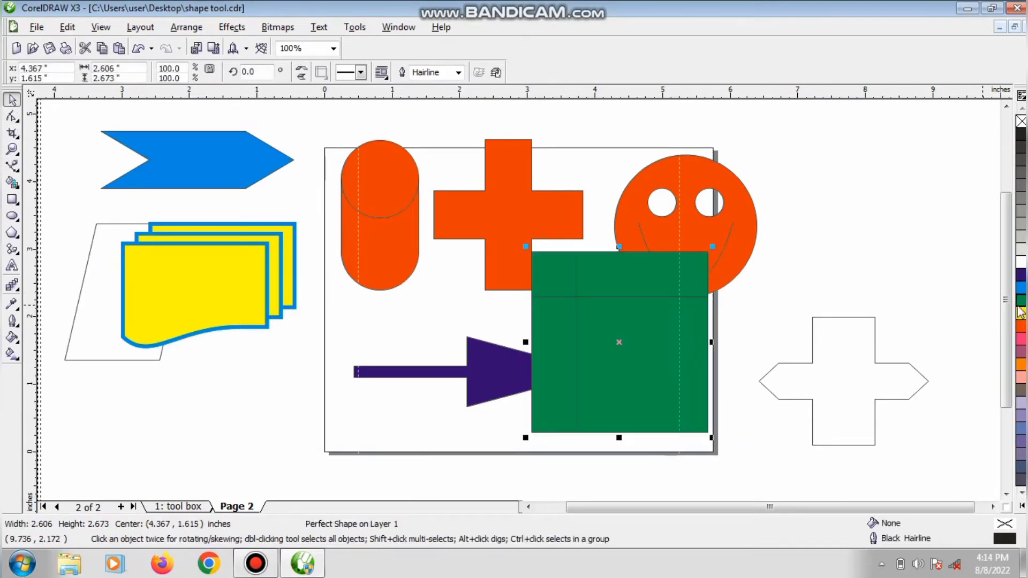
pyautogui.moveTo(614, 306); pyautogui.dragTo(863, 164)
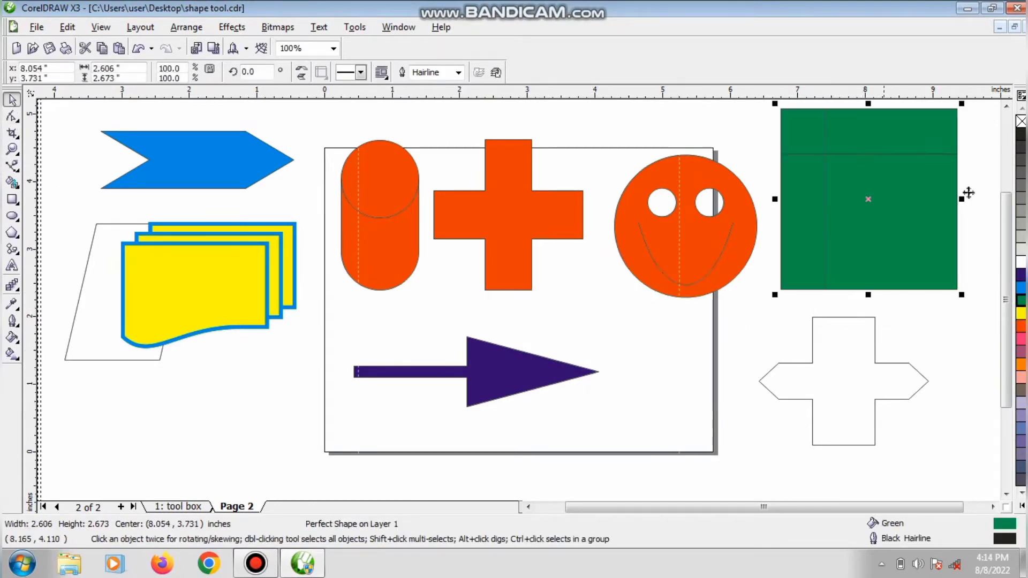
pyautogui.rightClick(1020, 268)
pyautogui.click(958, 330)
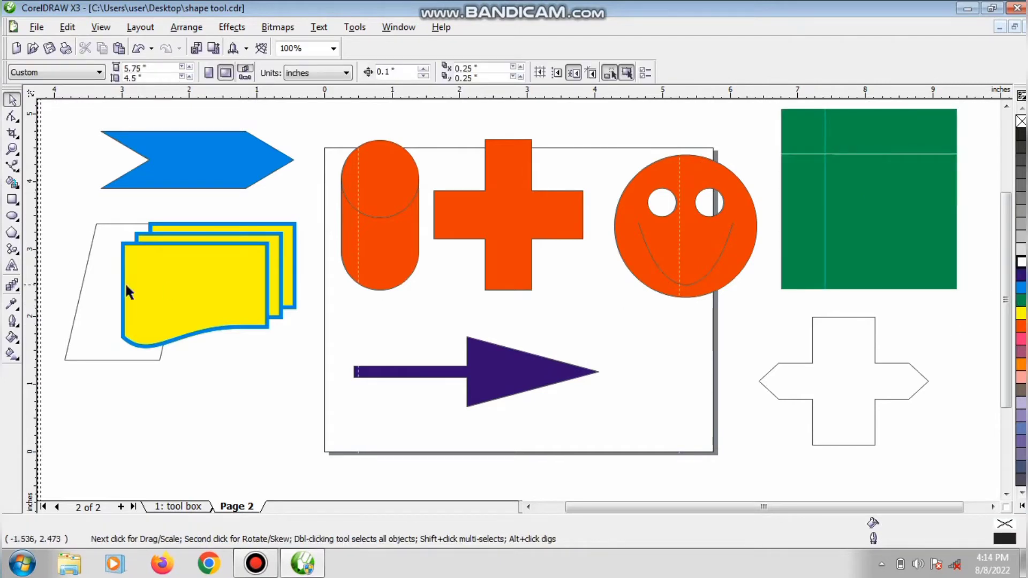
# Step: Draw a wave banner about 3.84 by 0.78 inches below the yellow documents, reaching into the page
pyautogui.click(9, 253)
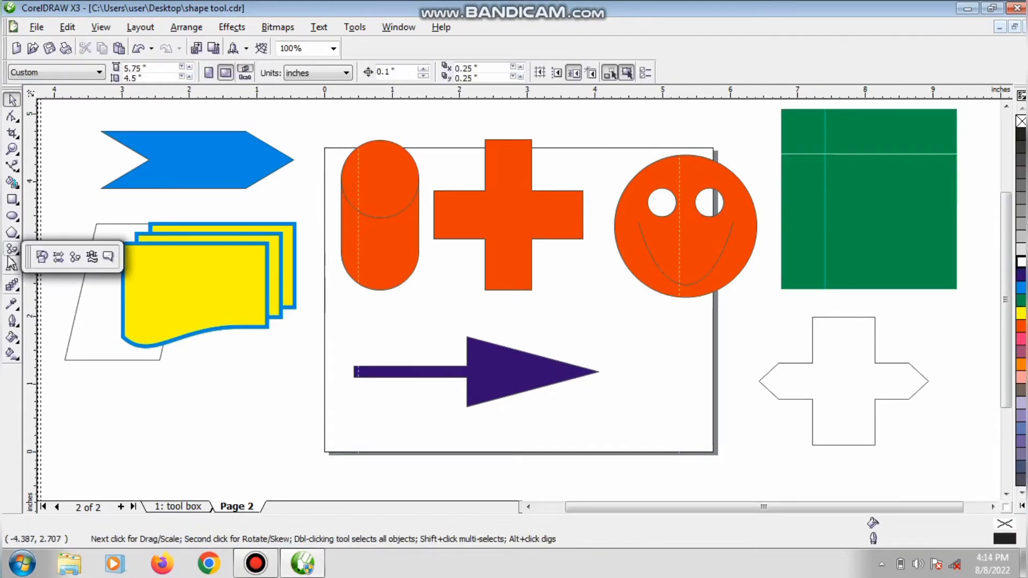
pyautogui.click(99, 258)
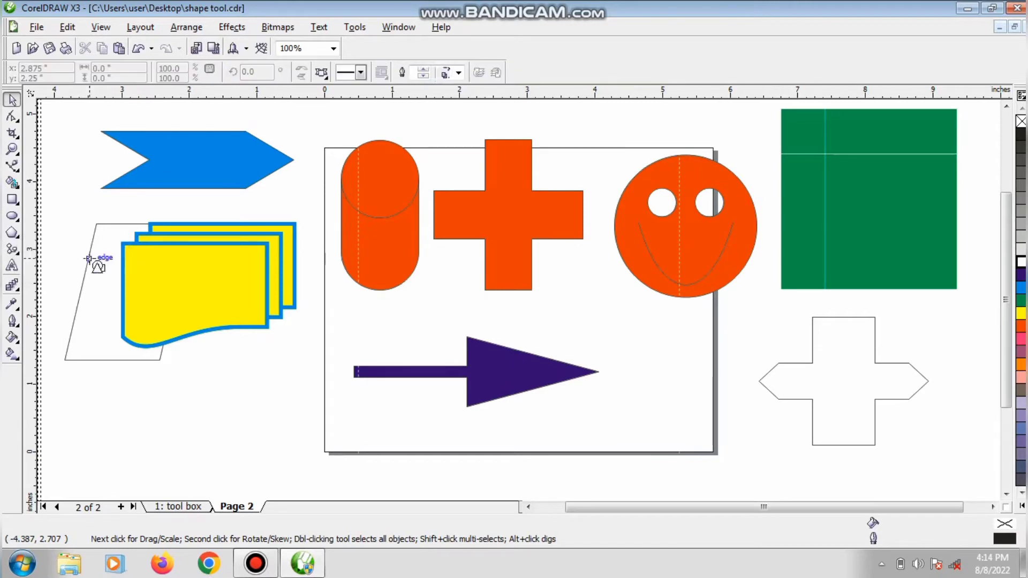
pyautogui.click(323, 75)
pyautogui.click(362, 108)
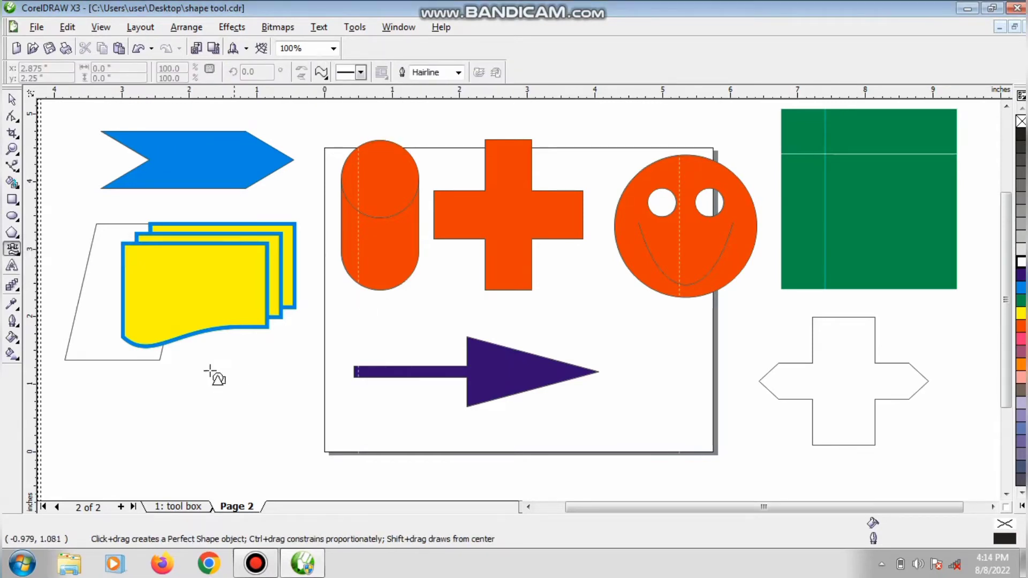
pyautogui.moveTo(109, 368); pyautogui.dragTo(379, 431)
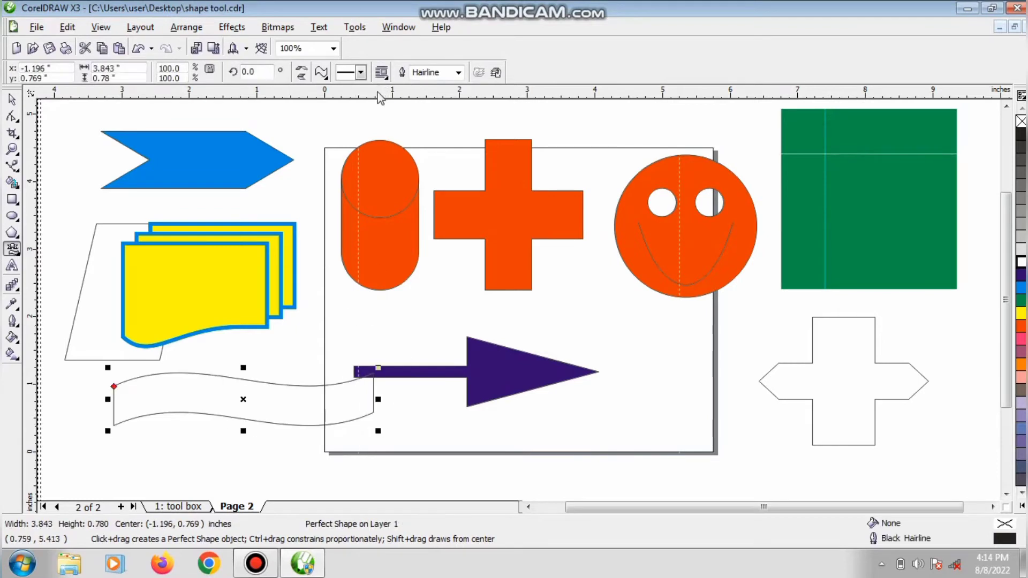
# Step: Draw a folded ribbon banner about 4.31 by 1.39 inches across the blue arrow's head and narrow its central panel with the Shape tool
pyautogui.click(324, 75)
pyautogui.click(348, 110)
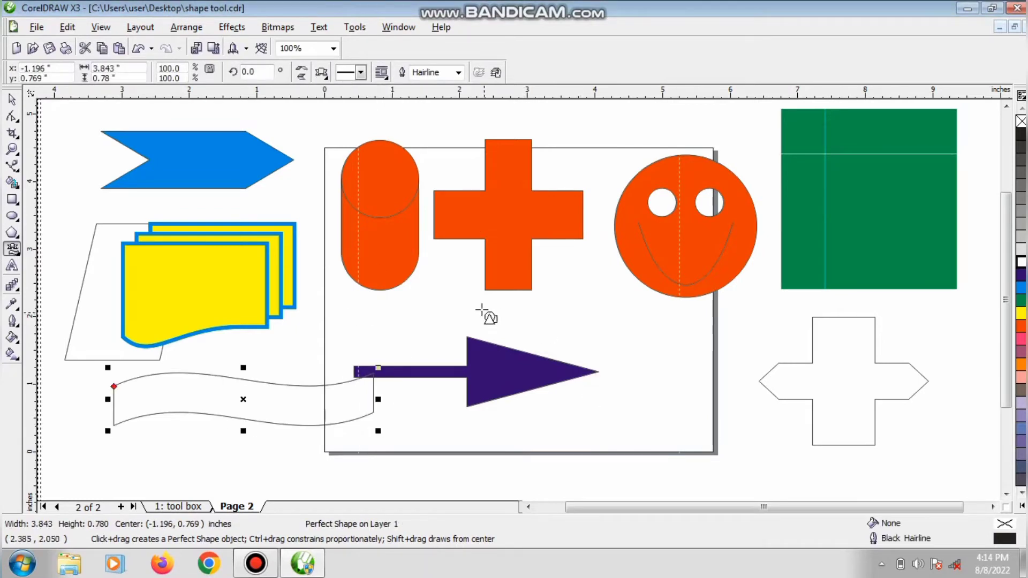
pyautogui.moveTo(478, 319); pyautogui.dragTo(773, 395)
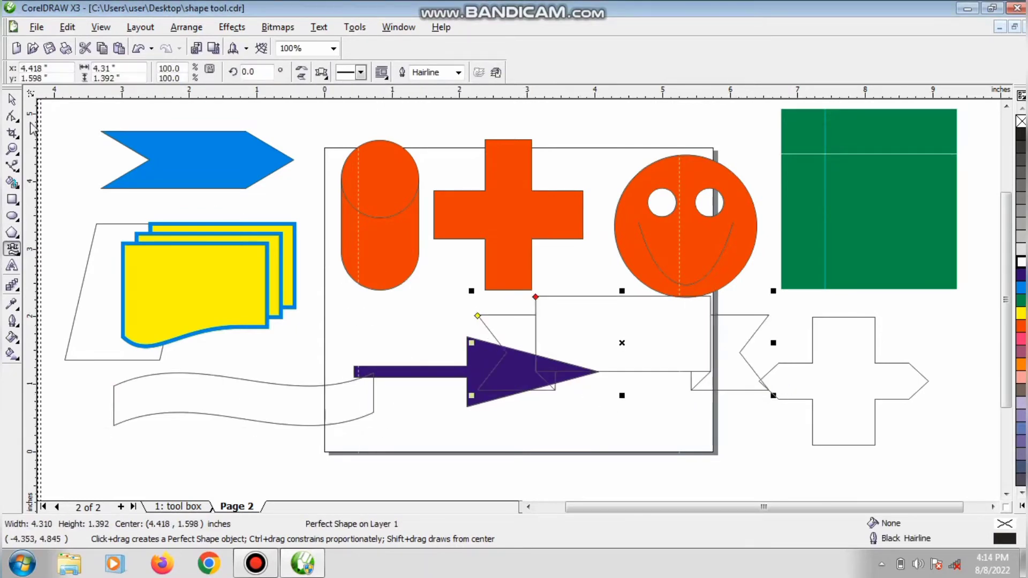
pyautogui.click(11, 117)
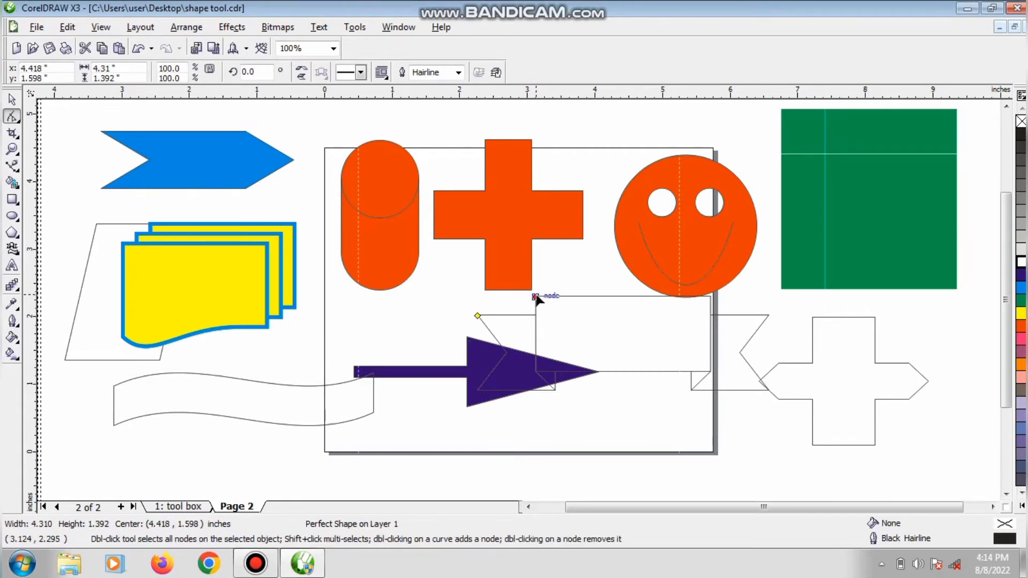
pyautogui.moveTo(537, 298); pyautogui.dragTo(554, 303)
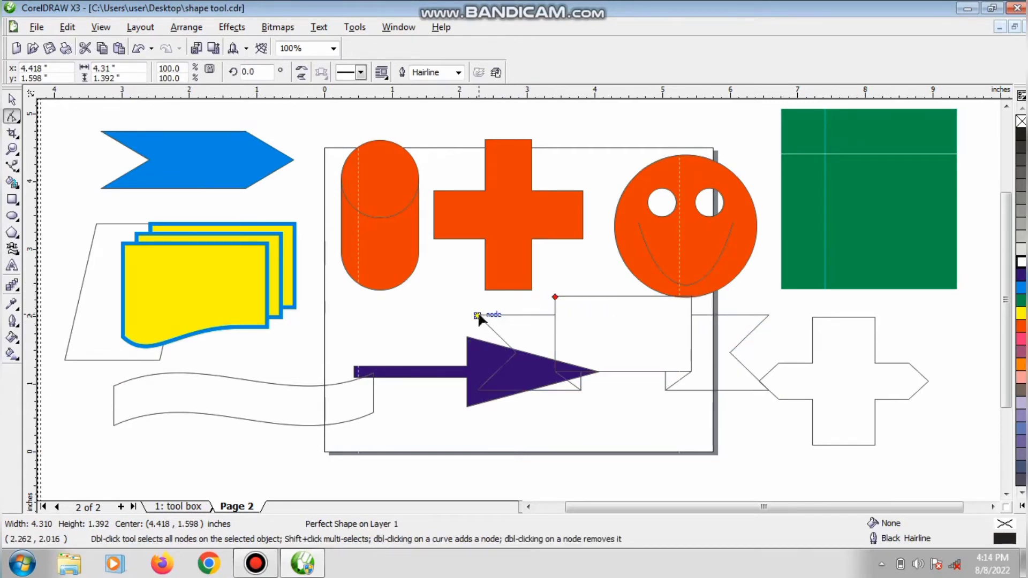
pyautogui.moveTo(477, 316); pyautogui.dragTo(513, 320)
# Step: Fill the ribbon with orange-red and move it below the yellow documents, and move the wave banner over the smiley's lower edge with a blue fill
pyautogui.click(12, 100)
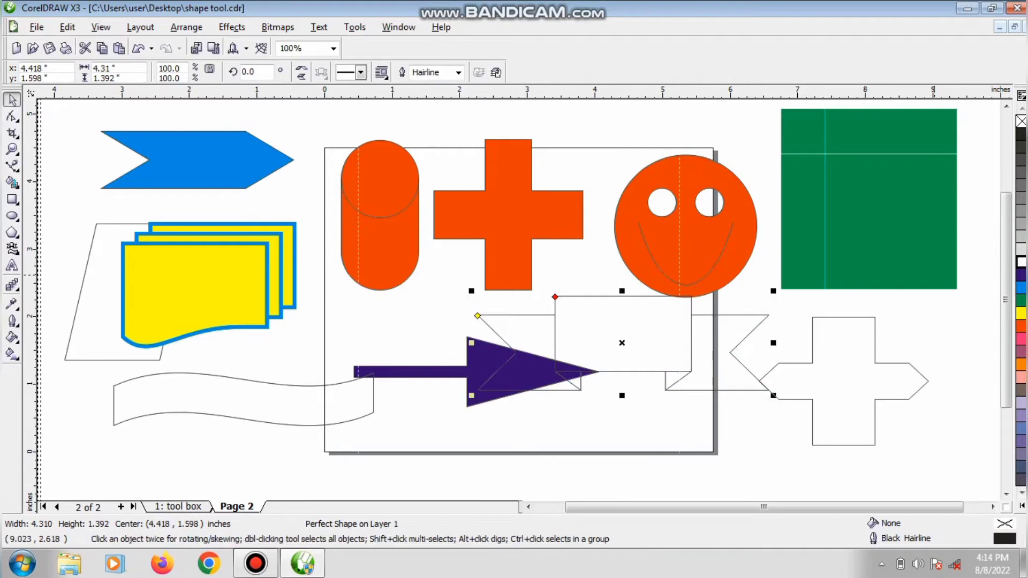
pyautogui.click(1021, 326)
pyautogui.moveTo(632, 345)
pyautogui.mouseDown()
pyautogui.moveTo(468, 429)
pyautogui.moveTo(380, 452)
pyautogui.moveTo(216, 456)
pyautogui.moveTo(215, 467)
pyautogui.mouseUp()
pyautogui.moveTo(244, 412)
pyautogui.mouseDown()
pyautogui.moveTo(404, 347)
pyautogui.moveTo(728, 308)
pyautogui.moveTo(677, 319)
pyautogui.mouseUp()
pyautogui.click(1022, 275)
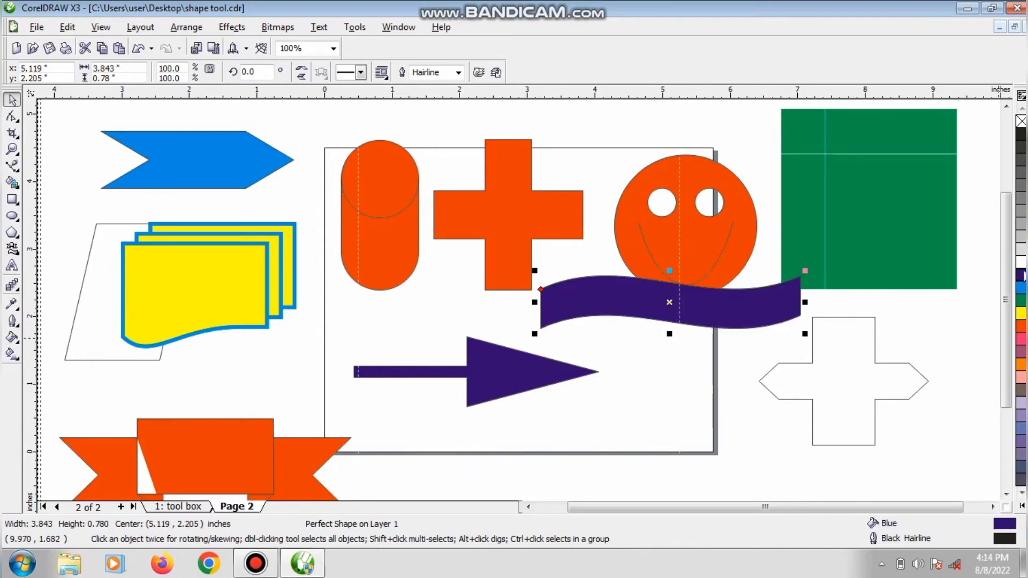
# Step: Draw a jagged starburst banner about 4.14 by 2.62 inches over the dark blue arrow on the page
pyautogui.click(13, 253)
pyautogui.click(85, 257)
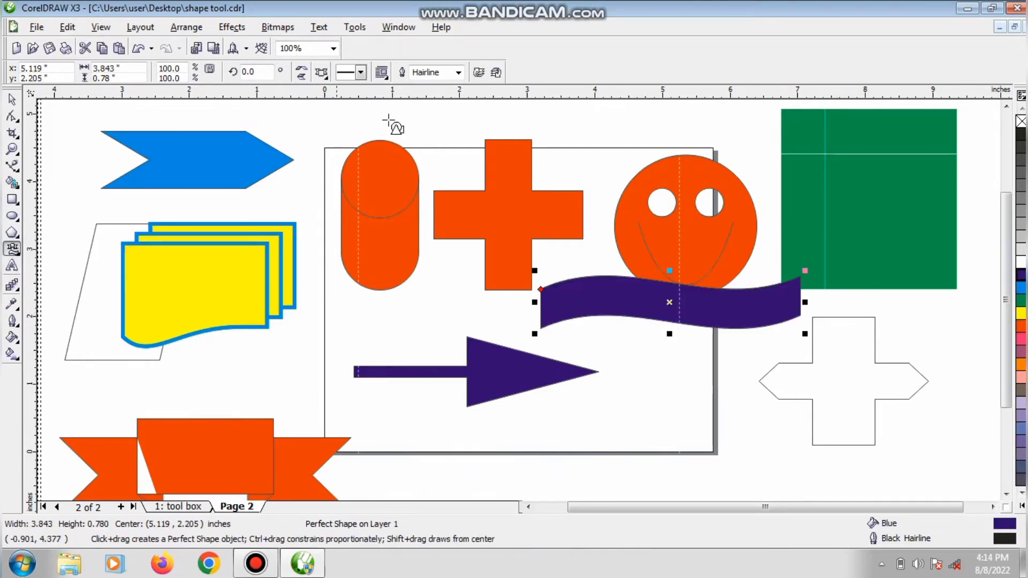
pyautogui.click(322, 74)
pyautogui.click(379, 108)
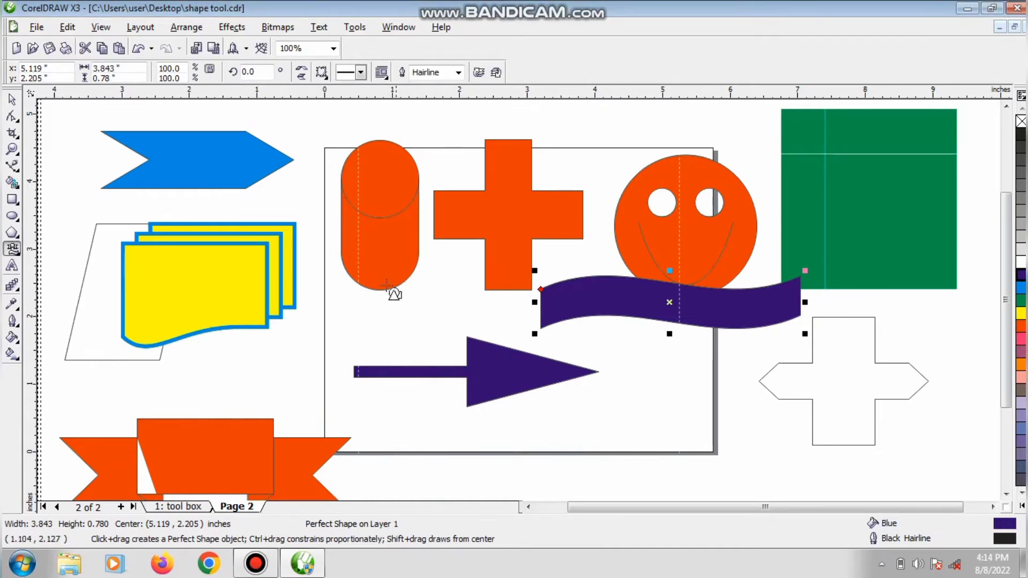
pyautogui.moveTo(355, 267); pyautogui.dragTo(624, 425)
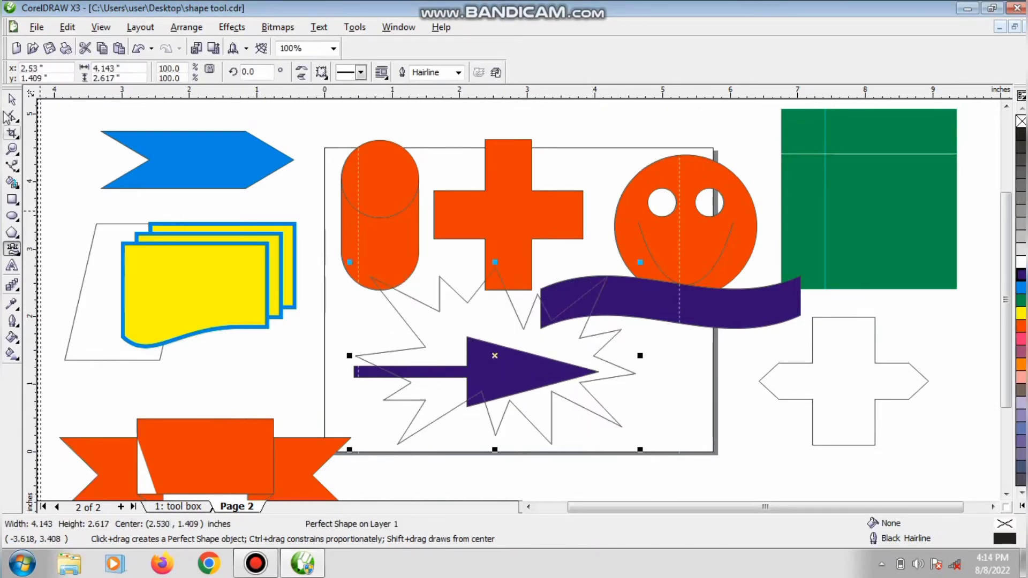
# Step: Fill the starburst with cyan and move it across the page's left edge, over the yellow documents and cylinder
pyautogui.press('space')
pyautogui.click(1022, 290)
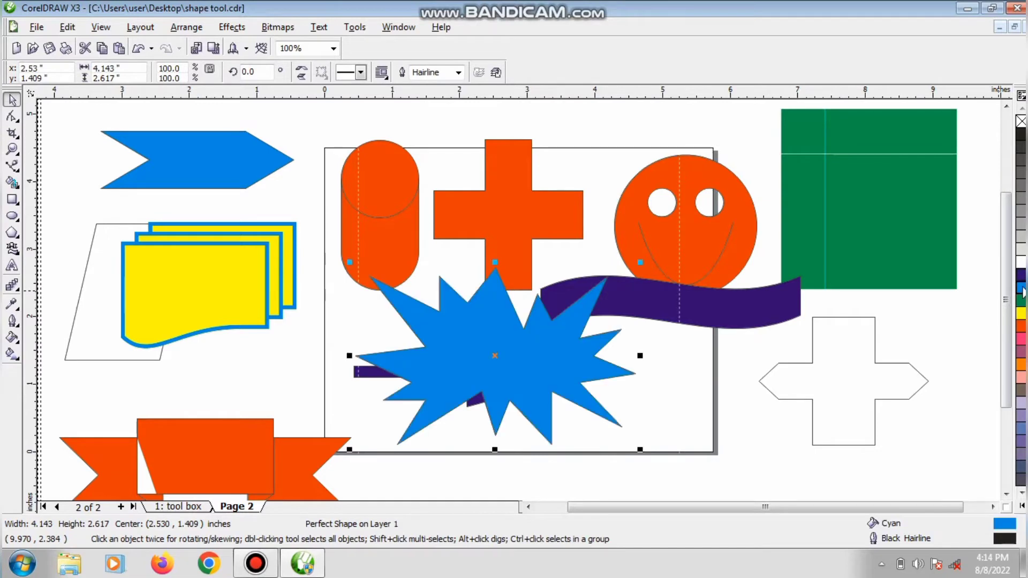
pyautogui.moveTo(573, 395); pyautogui.dragTo(420, 289)
# Step: Draw a cloud callout about 4.63 by 4.11 inches with its bubbles trailing to the upper right, and fill it with green
pyautogui.click(12, 248)
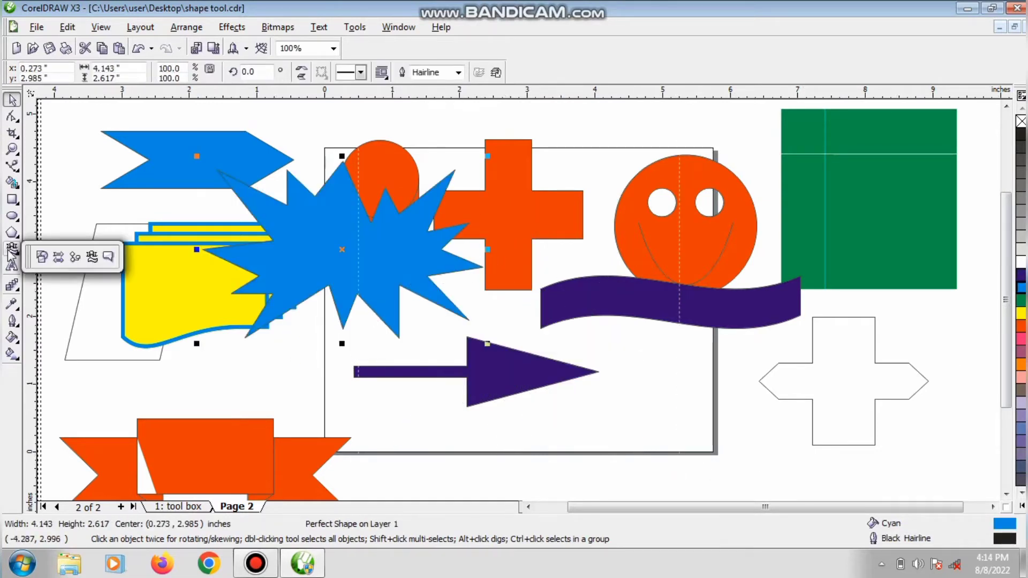
pyautogui.click(109, 258)
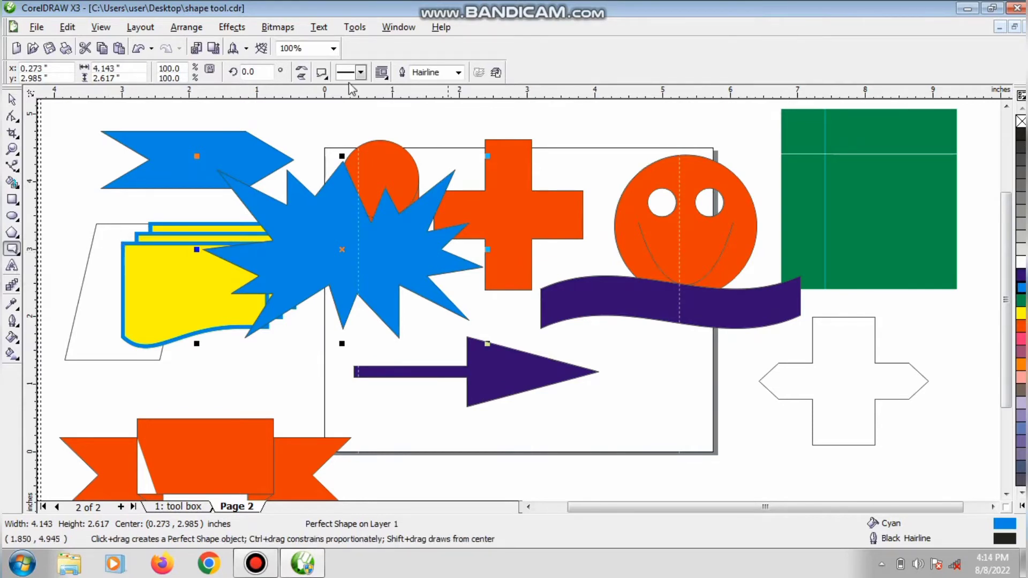
pyautogui.click(322, 72)
pyautogui.click(328, 125)
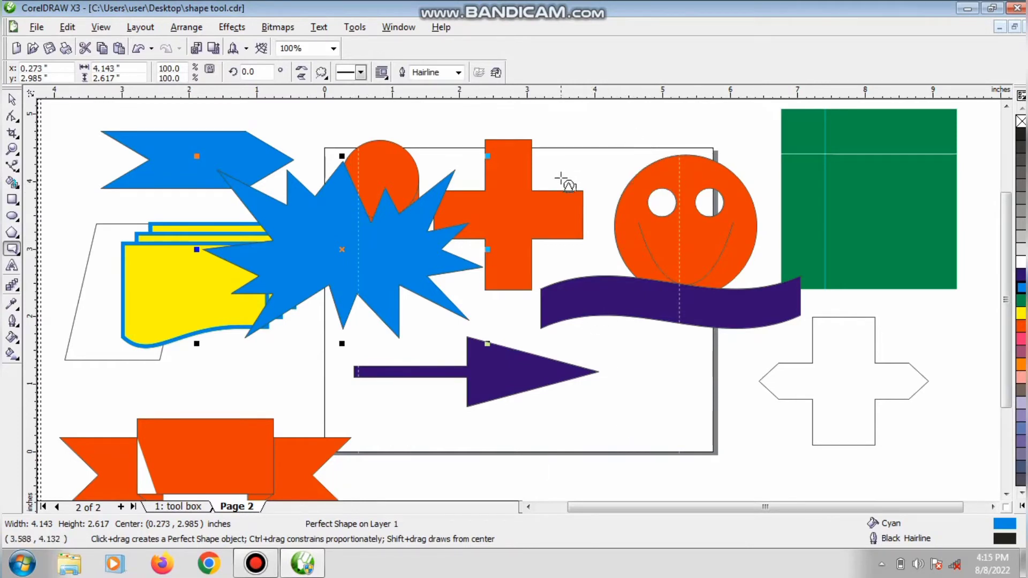
pyautogui.moveTo(645, 138); pyautogui.dragTo(330, 410)
pyautogui.click(12, 100)
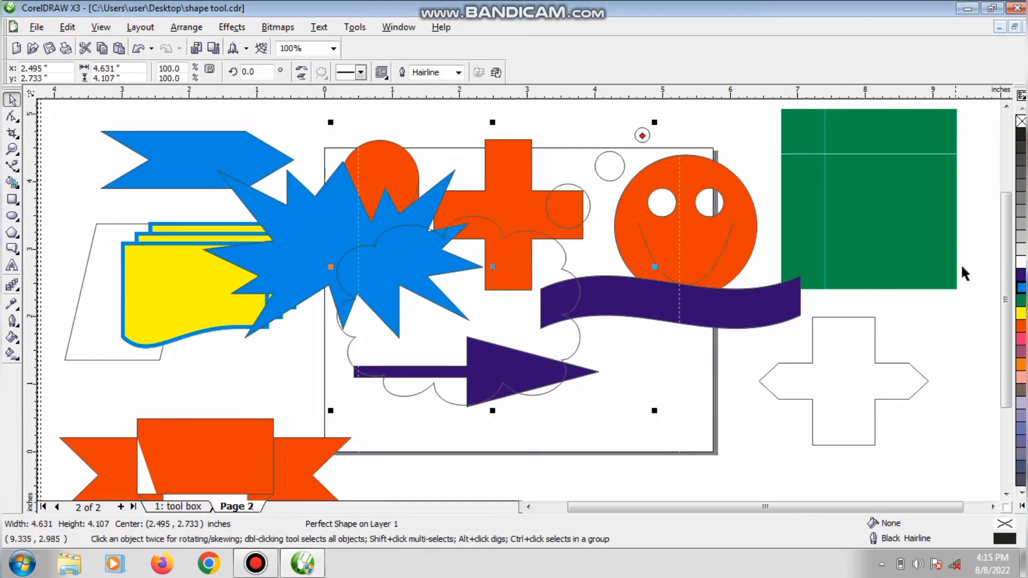
pyautogui.click(1021, 301)
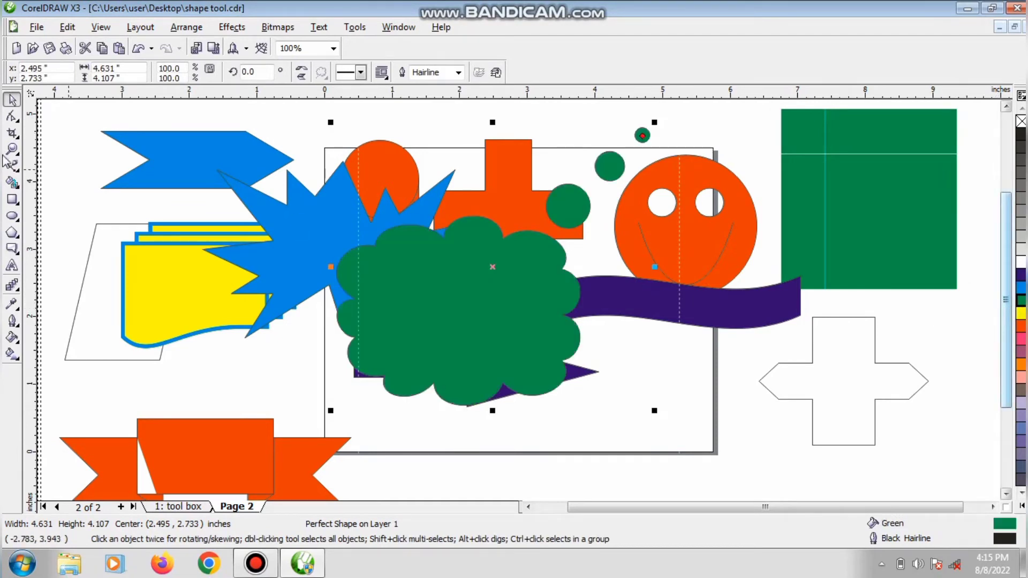
# Step: Draw a second cloud callout about 3.64 by 4 inches with its bubbles trailing to the upper left, and fill it with red
pyautogui.click(12, 250)
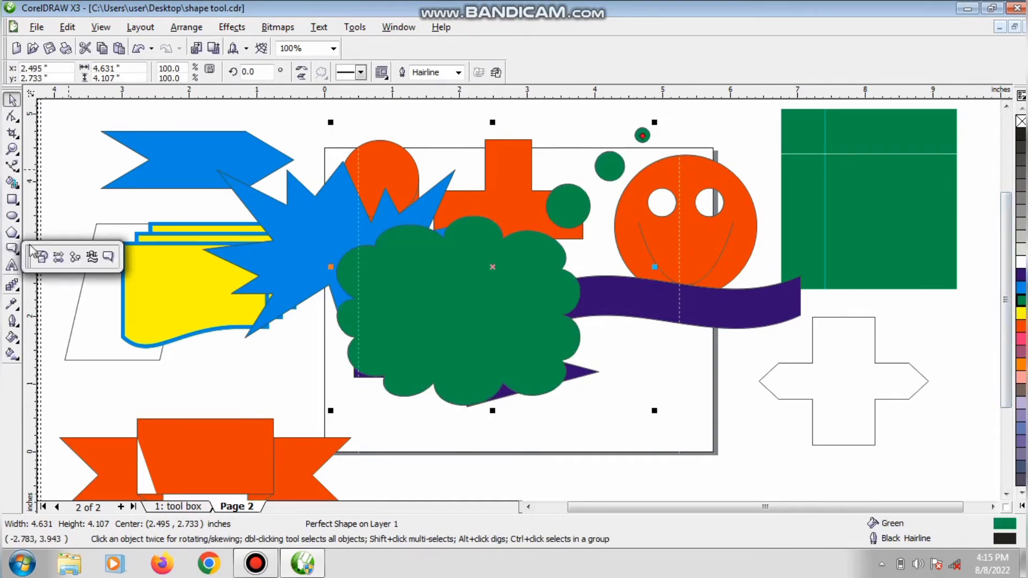
pyautogui.click(92, 257)
pyautogui.click(322, 72)
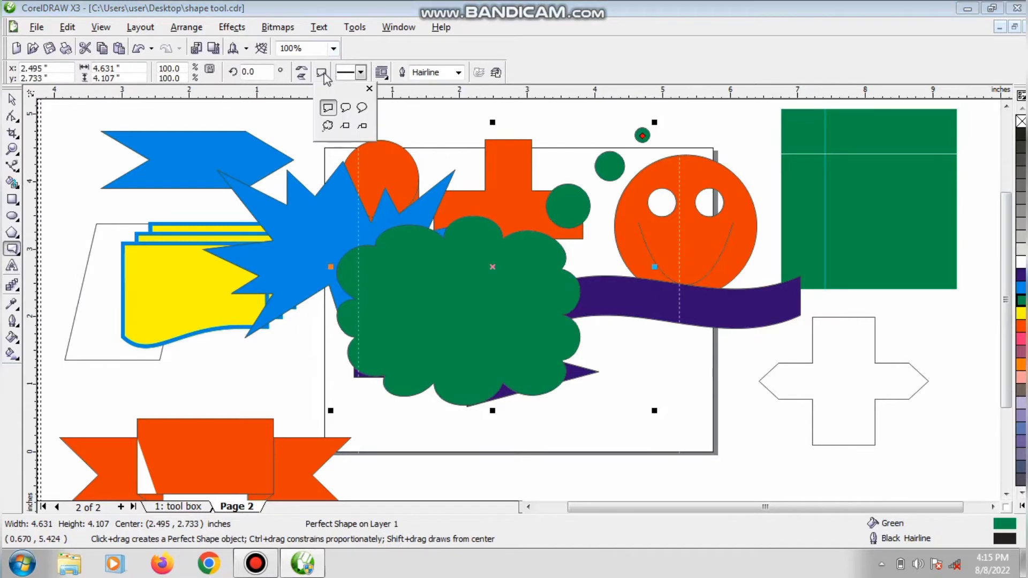
pyautogui.click(328, 127)
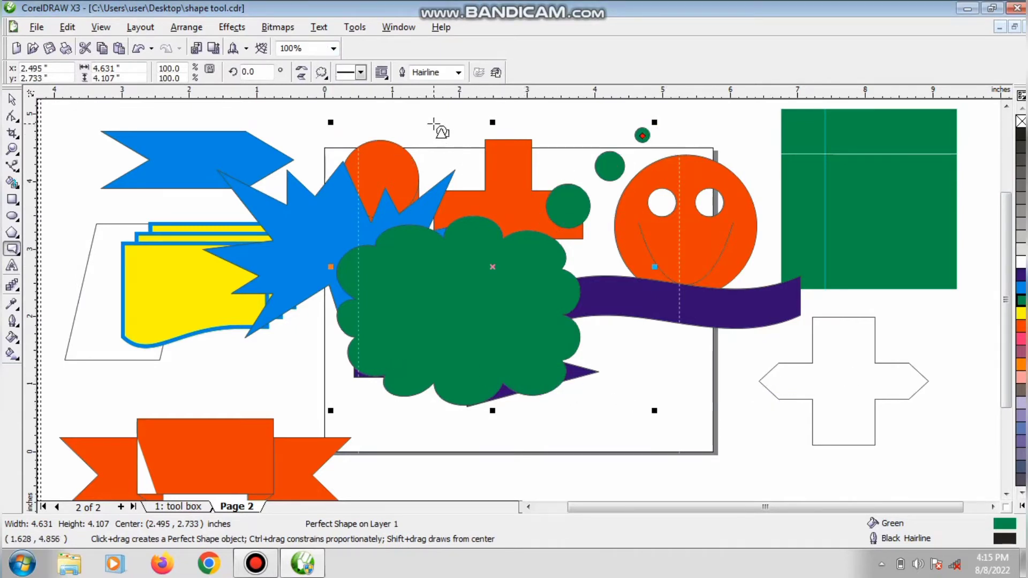
pyautogui.moveTo(434, 121); pyautogui.dragTo(678, 392)
pyautogui.click(13, 101)
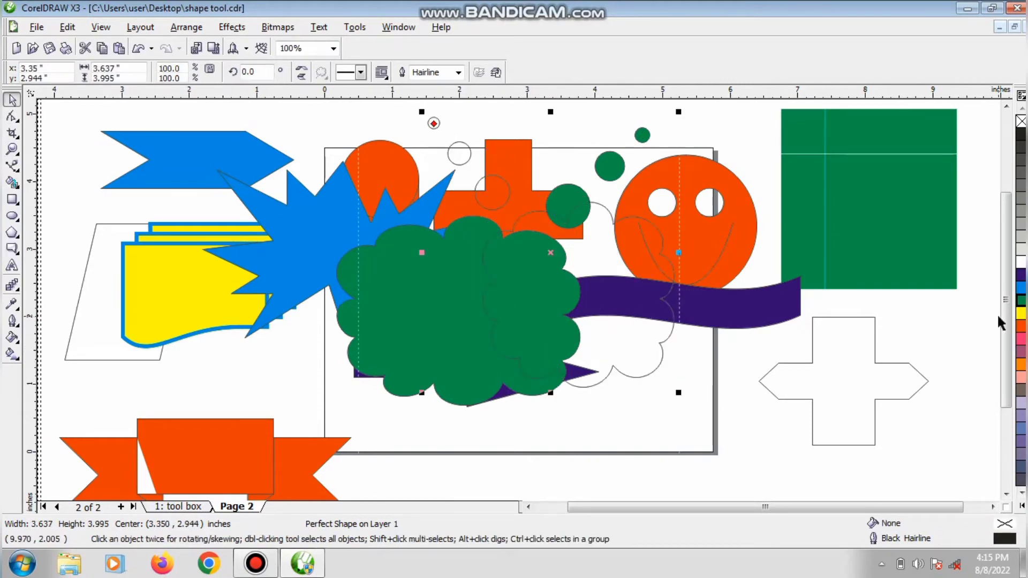
pyautogui.click(1021, 325)
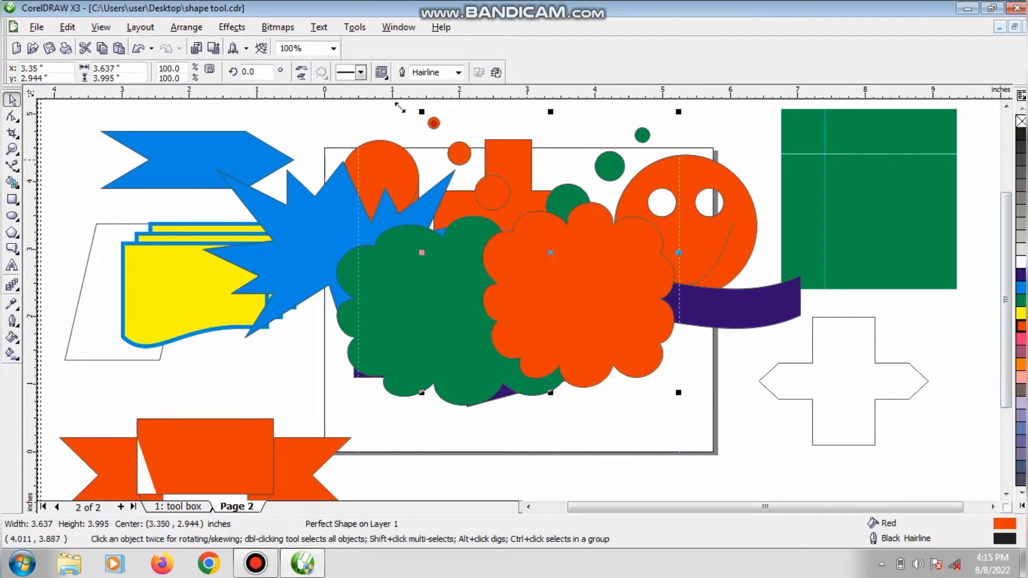
# Step: Flip the red cloud callout vertically and horizontally and place it over the yellow documents outside the page with a blue fill
pyautogui.click(301, 76)
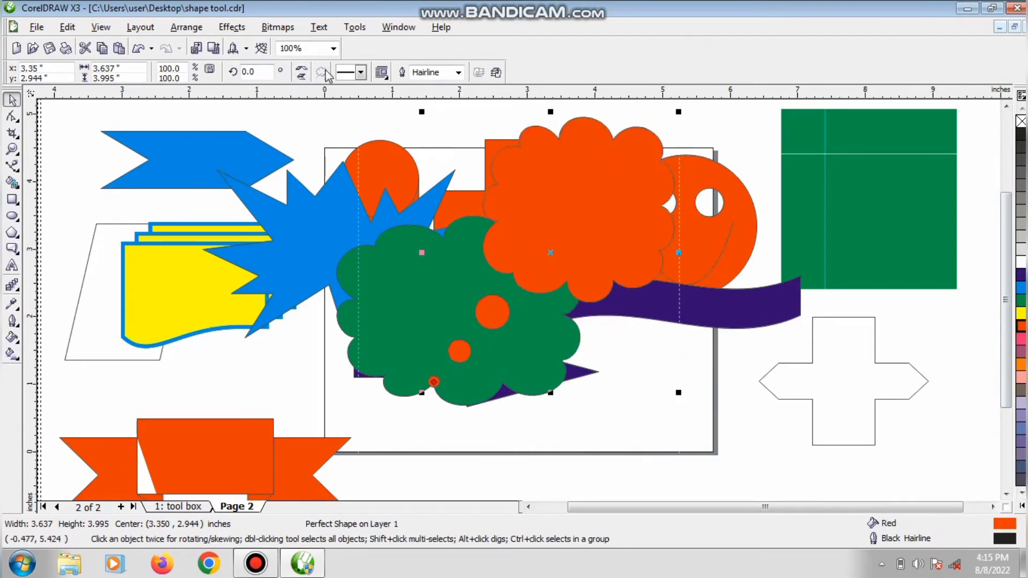
pyautogui.click(301, 68)
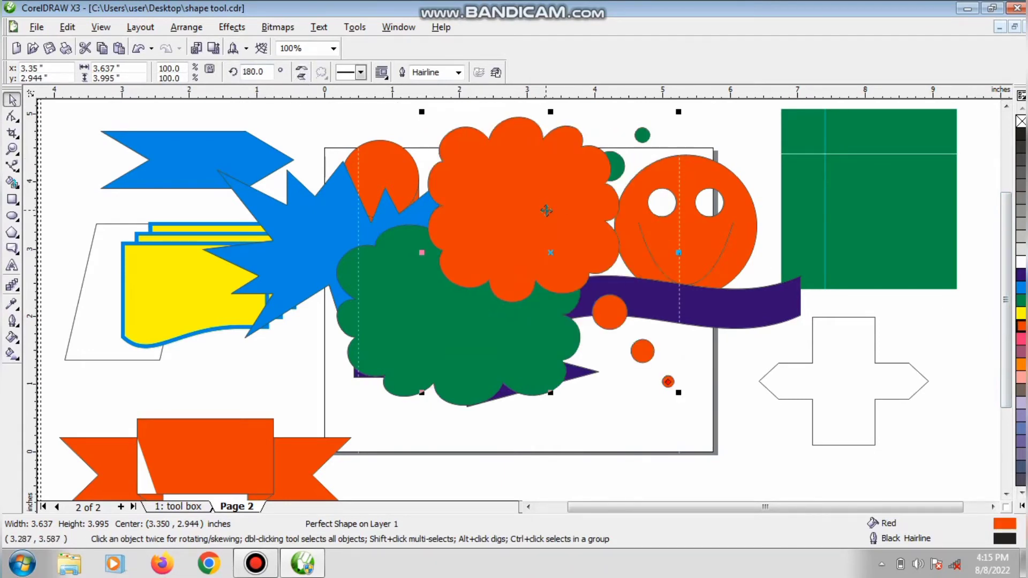
pyautogui.moveTo(546, 210); pyautogui.dragTo(157, 179)
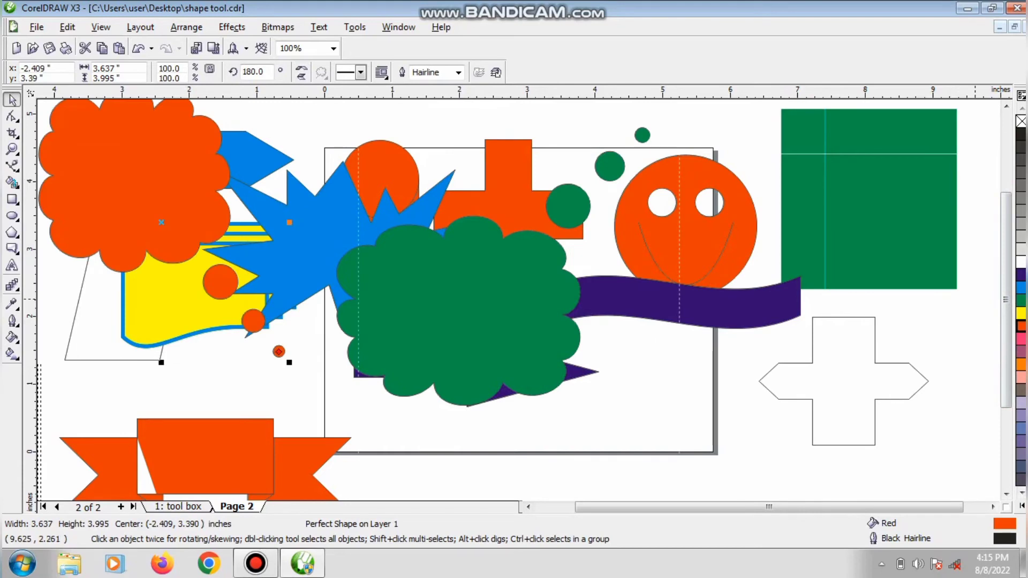
pyautogui.click(1021, 276)
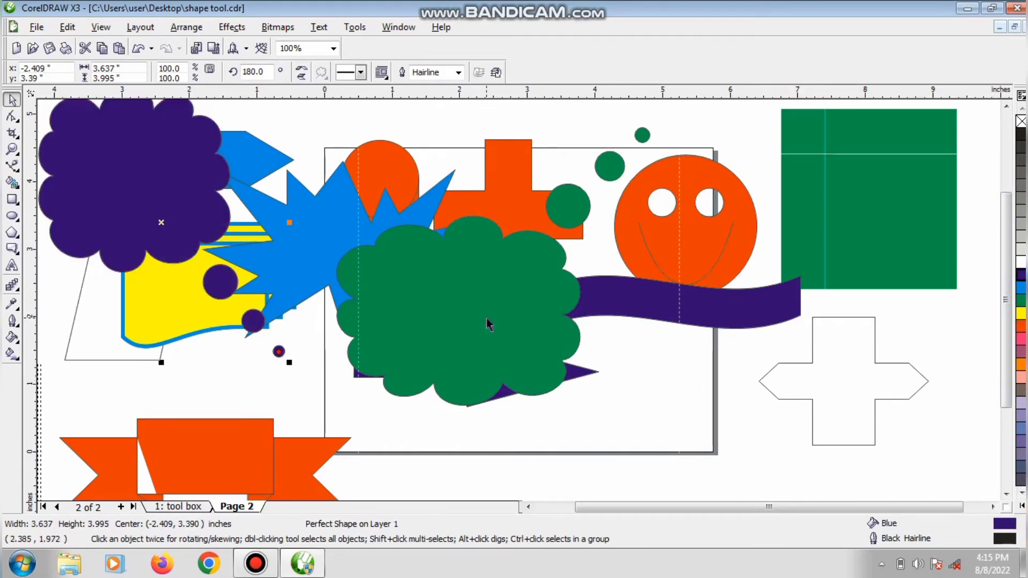
# Step: Move the green cloud callout outside the page on the right and delete the shapes on the page, including the cyan starburst
pyautogui.moveTo(488, 326); pyautogui.dragTo(878, 407)
pyautogui.moveTo(284, 115); pyautogui.dragTo(810, 490)
pyautogui.press('Delete')
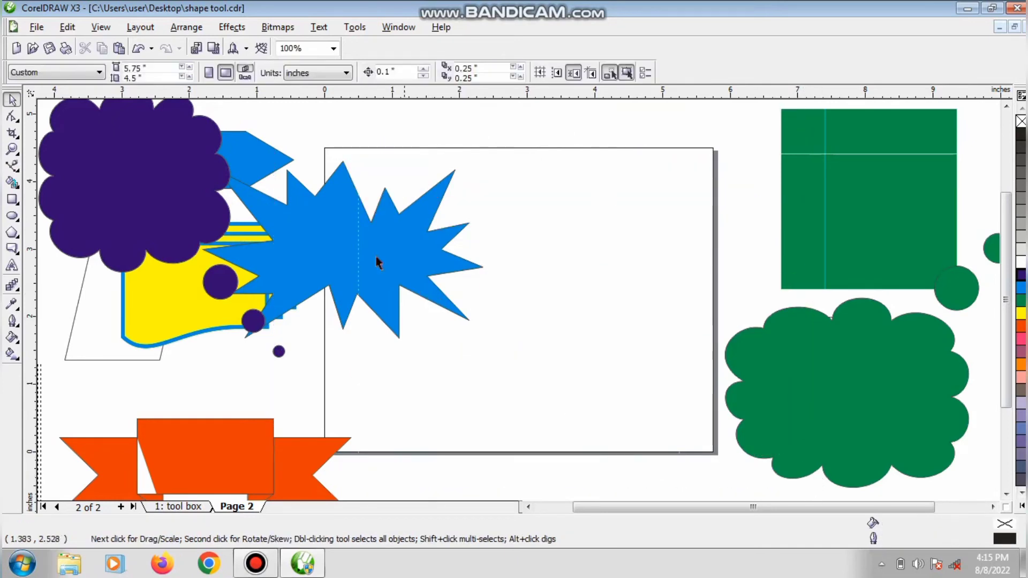
pyautogui.click(377, 261)
pyautogui.press('Delete')
# Step: Delete the yellow documents, cyan arrow, parallelogram, red ribbon banner and divided green rectangle around the page
pyautogui.click(278, 265)
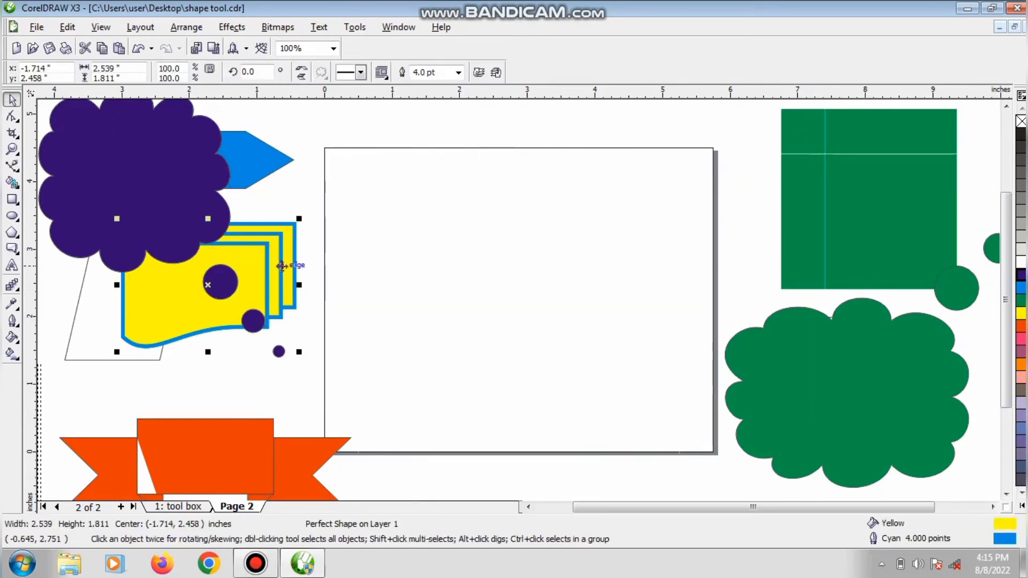
pyautogui.press('Delete')
pyautogui.click(267, 176)
pyautogui.press('Delete')
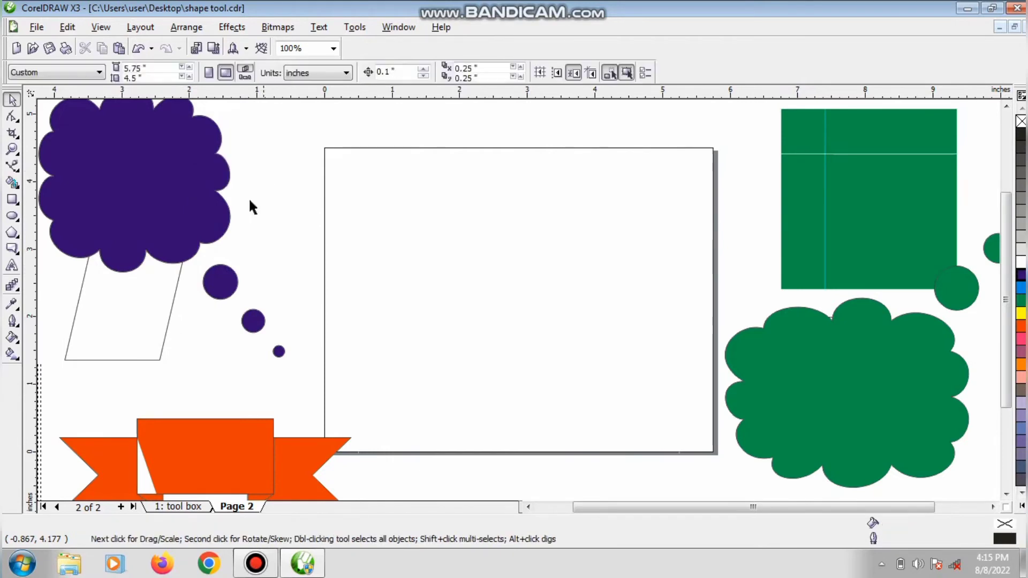
pyautogui.click(137, 306)
pyautogui.press('Delete')
pyautogui.click(216, 455)
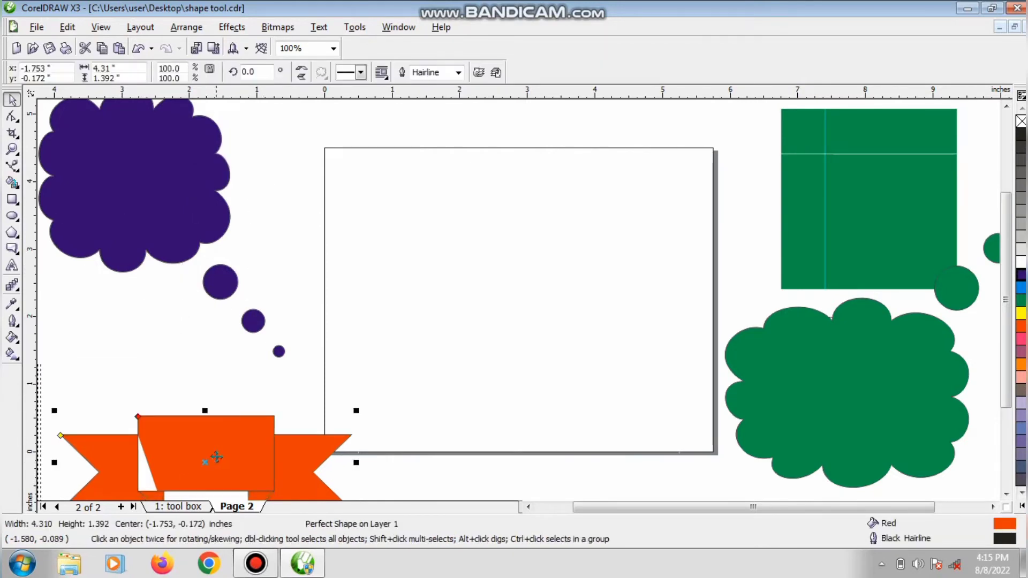
pyautogui.press('Delete')
pyautogui.click(899, 257)
pyautogui.press('Delete')
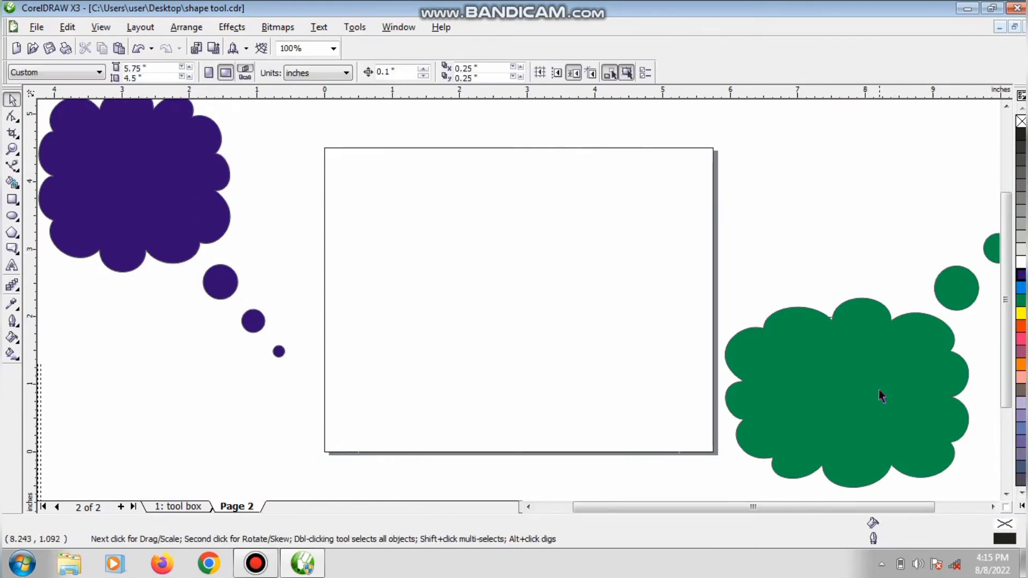
# Step: Move the green cloud callout back onto the page and shrink it to about 2.44 by 2.16 inches in the upper-left area
pyautogui.moveTo(878, 394); pyautogui.dragTo(515, 328)
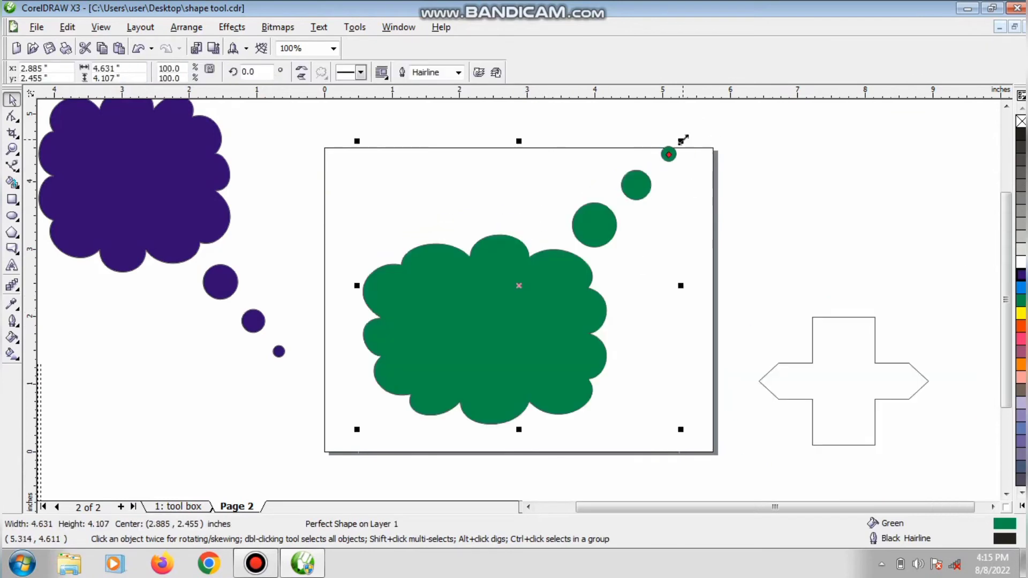
pyautogui.moveTo(682, 139); pyautogui.dragTo(527, 276)
pyautogui.moveTo(435, 372); pyautogui.dragTo(420, 250)
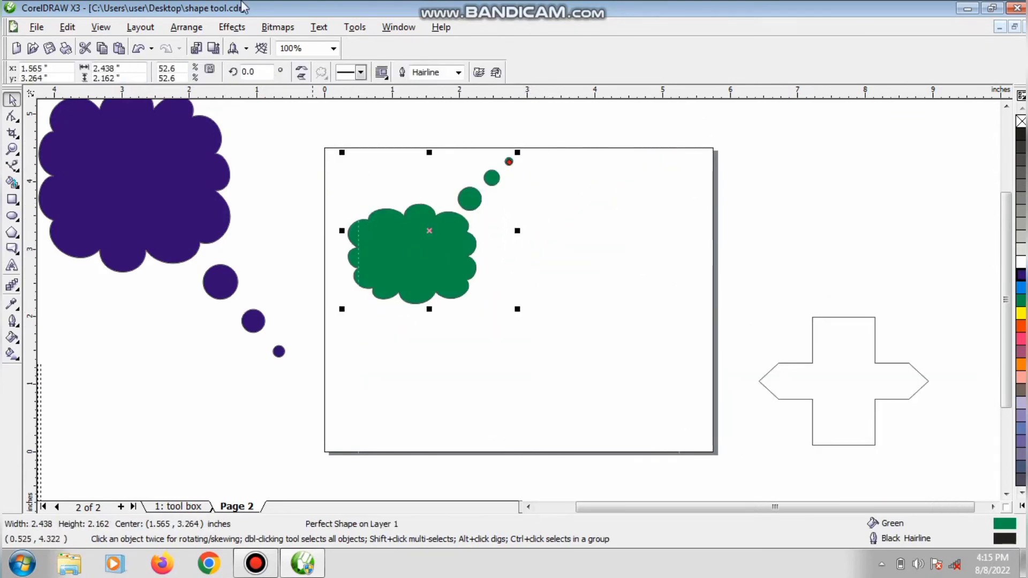
# Step: Flip the green cloud callout horizontally and vertically and move it to the page's right edge
pyautogui.click(303, 71)
pyautogui.click(302, 75)
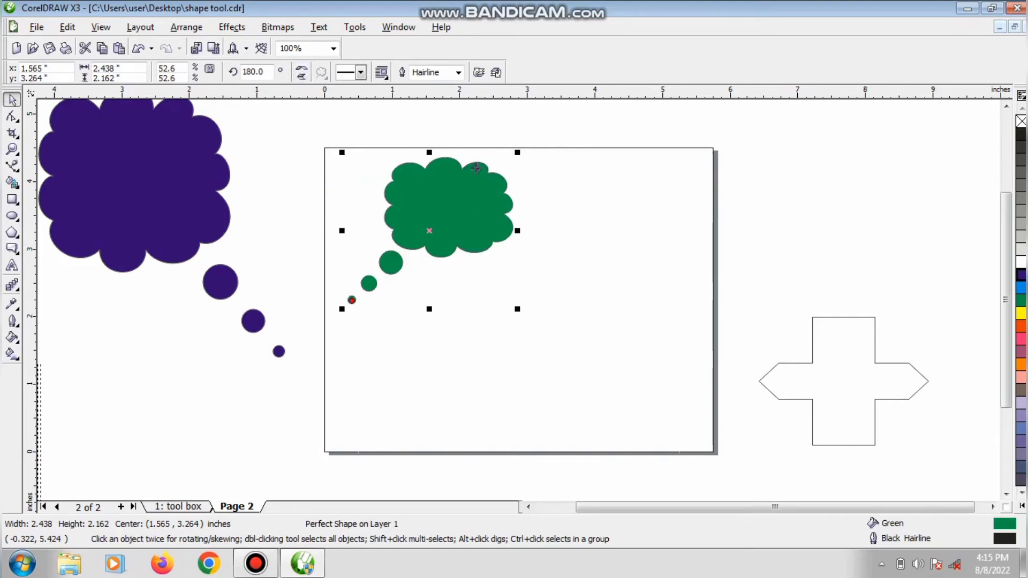
pyautogui.moveTo(383, 205); pyautogui.dragTo(635, 220)
# Step: Shrink the blue cloud callout to about 1.94 by 2.13 inches in the page's upper-left corner and place the green one in the upper-right corner
pyautogui.moveTo(92, 171); pyautogui.dragTo(326, 244)
pyautogui.click(518, 432)
pyautogui.click(516, 429)
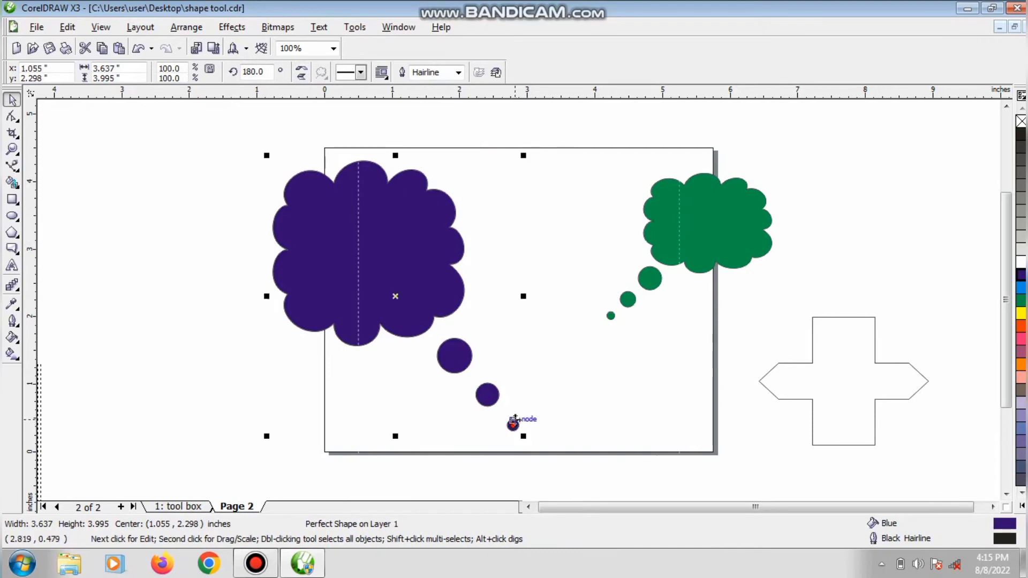
pyautogui.click(521, 434)
pyautogui.click(522, 436)
pyautogui.moveTo(523, 436); pyautogui.dragTo(403, 305)
pyautogui.moveTo(342, 236); pyautogui.dragTo(398, 223)
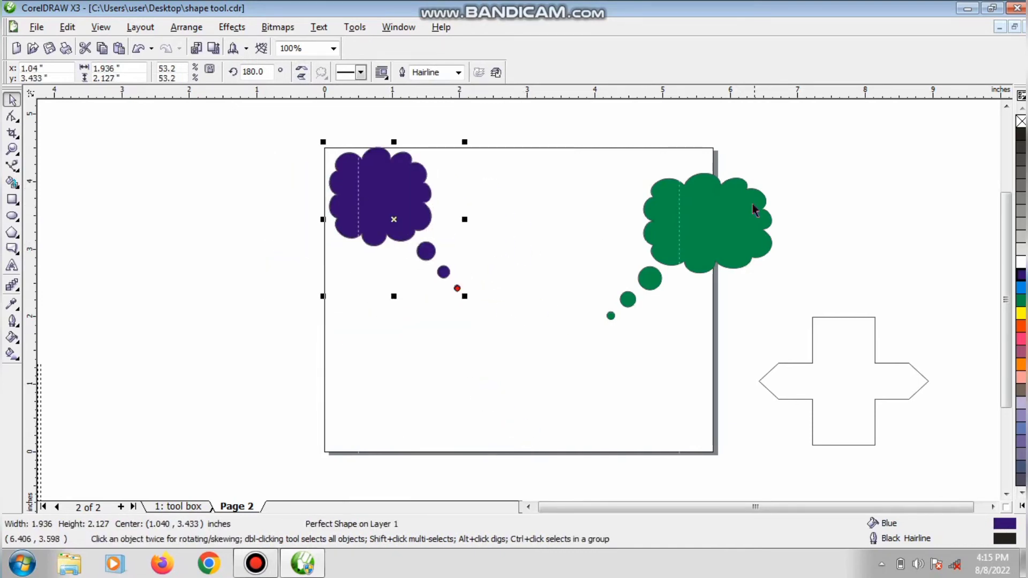
pyautogui.moveTo(753, 209); pyautogui.dragTo(704, 180)
pyautogui.click(640, 320)
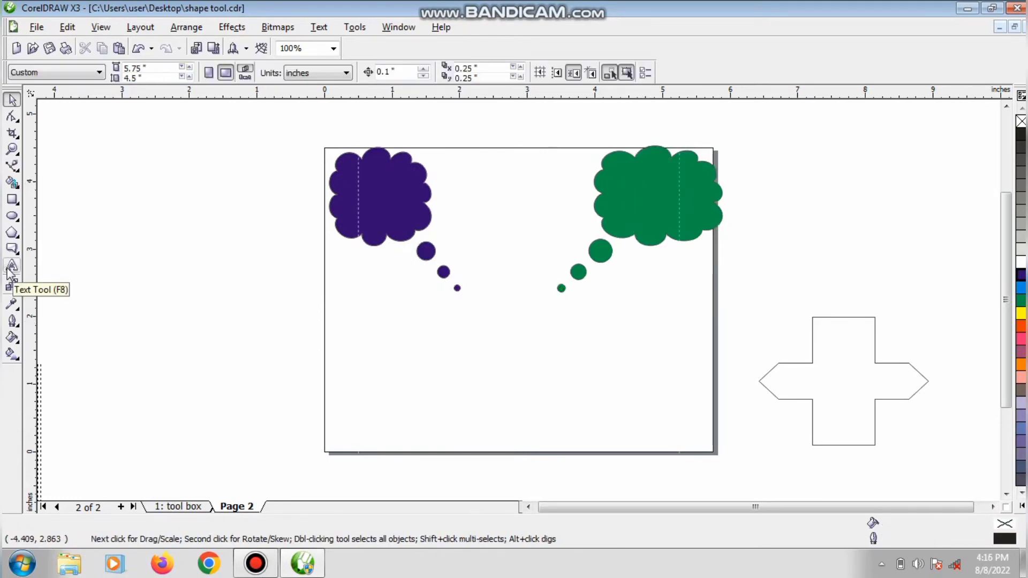
# Step: Add the artistic text "ACADEMEE" on the page below the blue cloud callout
pyautogui.click(12, 266)
pyautogui.click(367, 329)
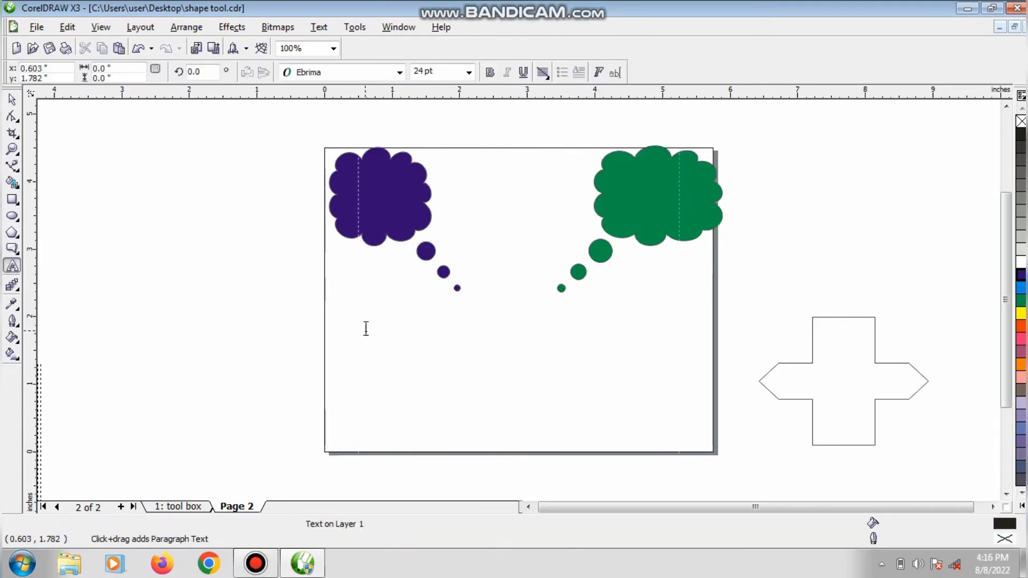
pyautogui.write('AC')
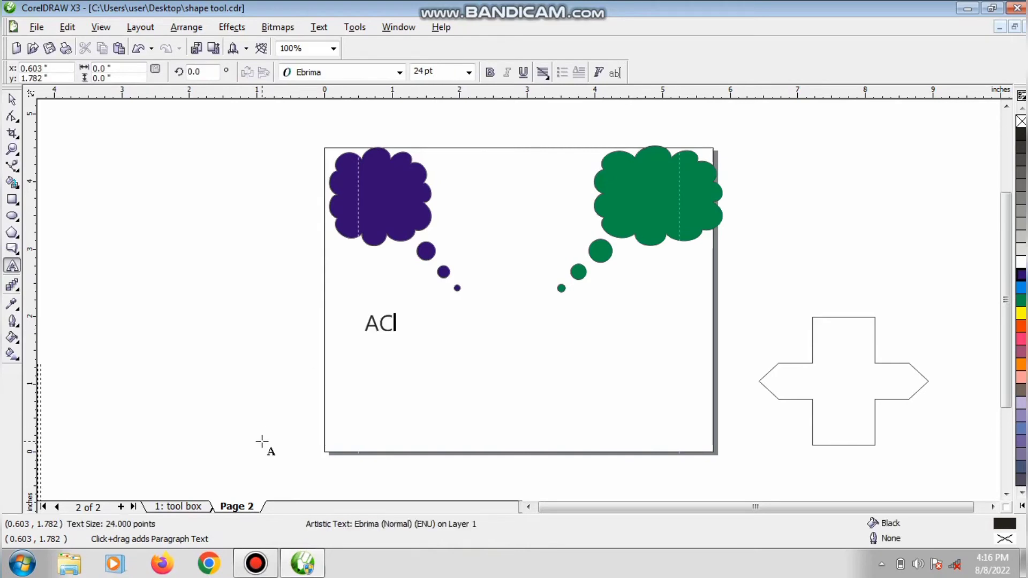
pyautogui.write('ADEMEE')
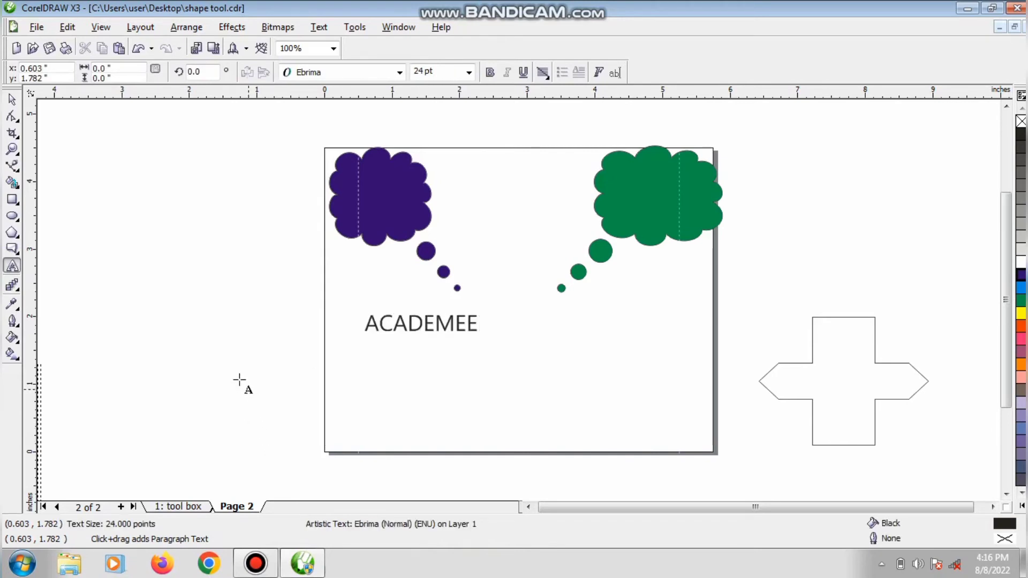
pyautogui.hotkey('ctrl', 'space')
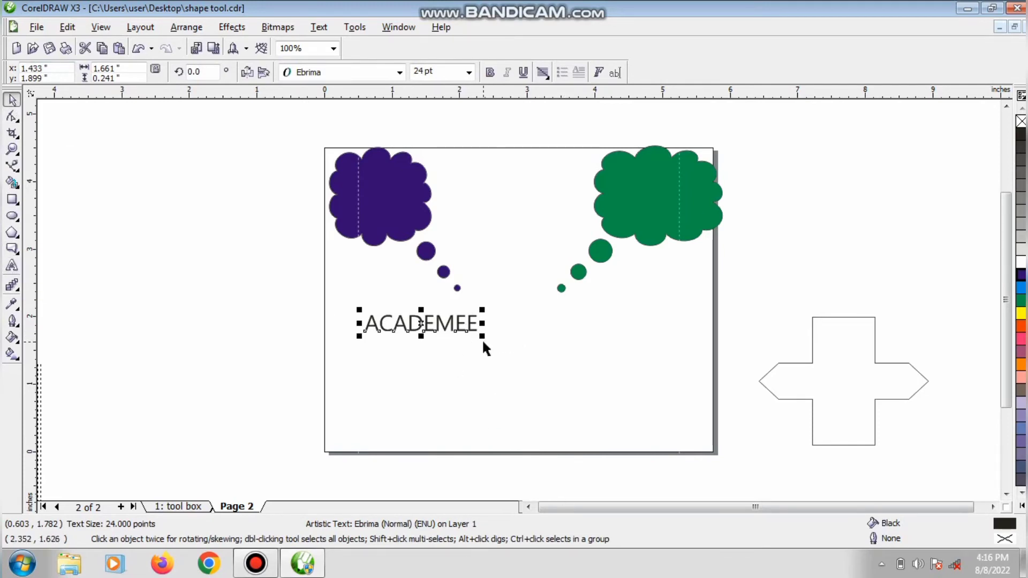
# Step: Enlarge the ACADEMEE text to about 70.3 pt and position it across the page below both cloud callouts
pyautogui.moveTo(482, 337); pyautogui.dragTo(696, 493)
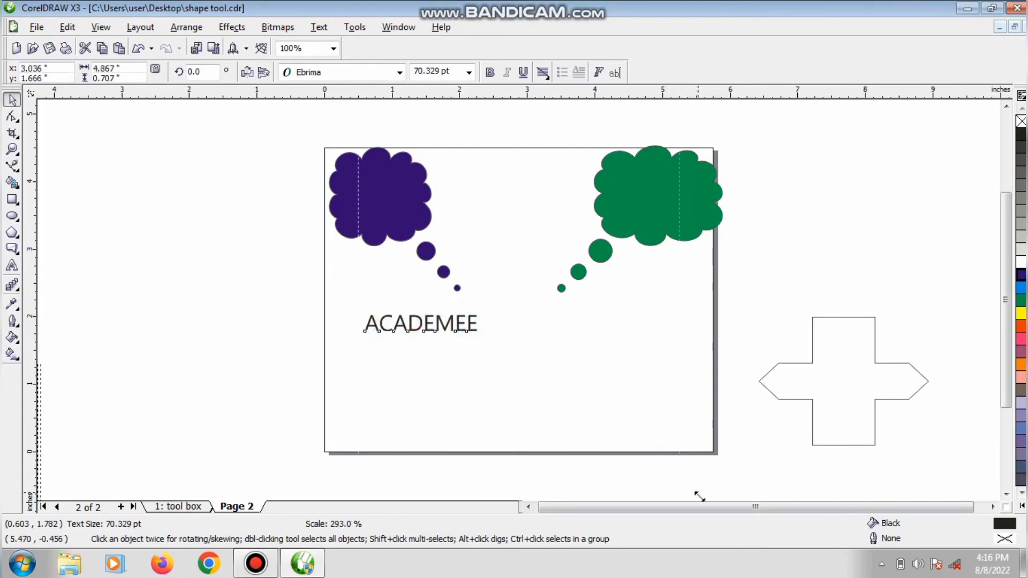
pyautogui.scroll(-1, 688, 491)
pyautogui.moveTo(564, 291); pyautogui.dragTo(521, 303)
pyautogui.click(497, 289)
pyautogui.doubleClick(492, 287)
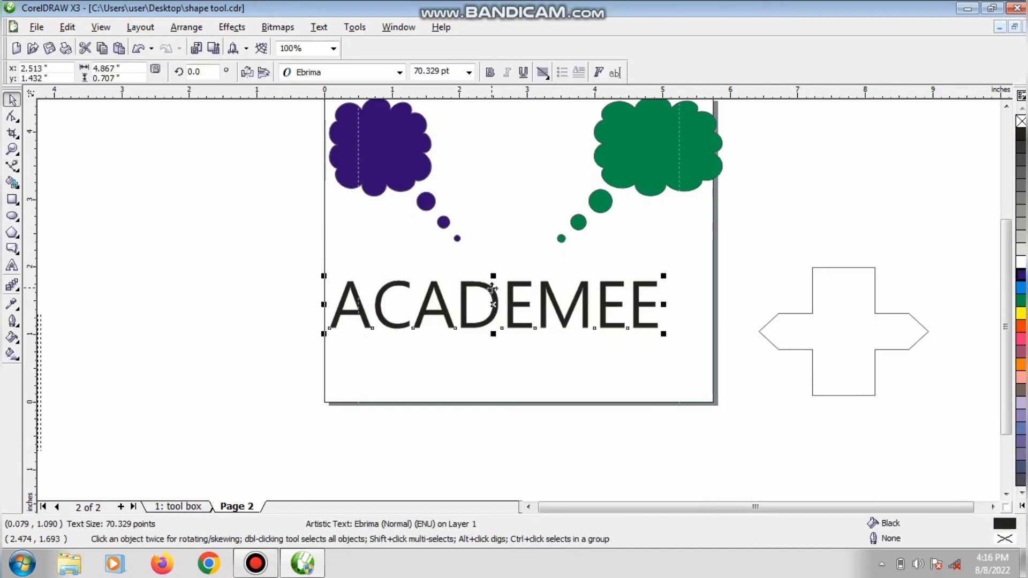
# Step: Skew the ACADEMEE text so its letters slant backward and rotate it to about 350.4 degrees
pyautogui.click(12, 99)
pyautogui.click(448, 312)
pyautogui.moveTo(497, 276); pyautogui.dragTo(450, 277)
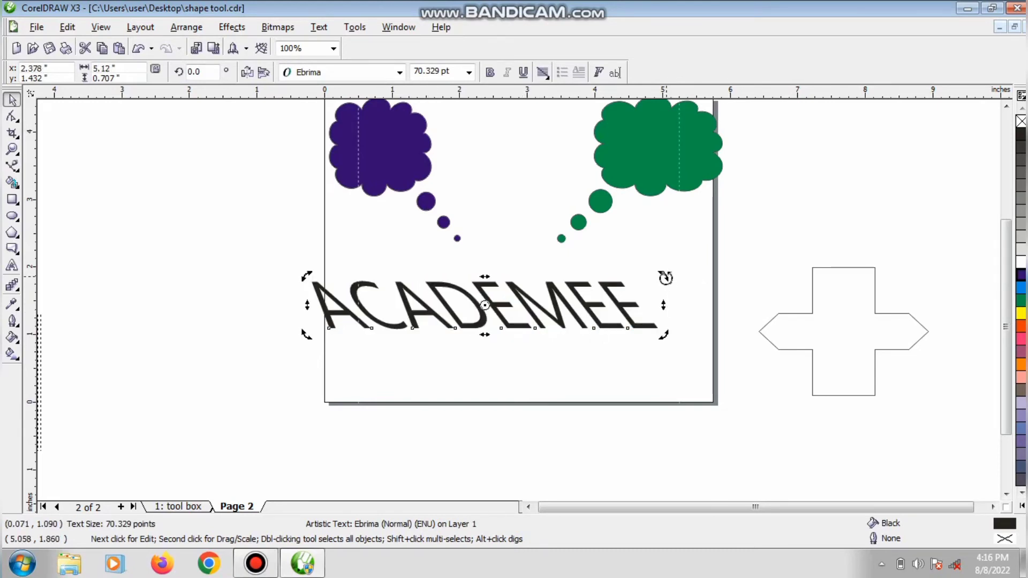
pyautogui.moveTo(665, 277); pyautogui.dragTo(648, 359)
pyautogui.moveTo(648, 399); pyautogui.dragTo(659, 363)
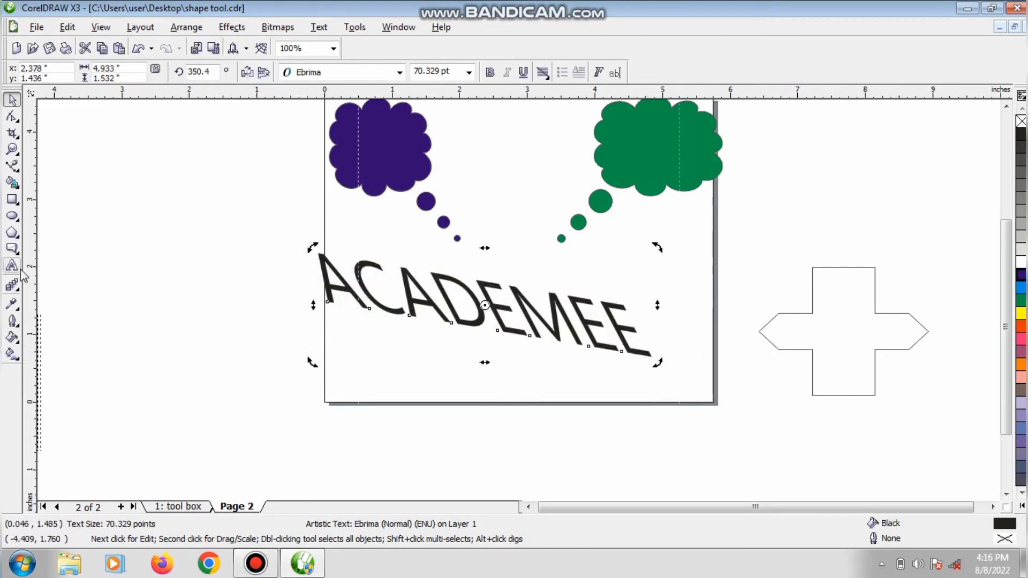
pyautogui.click(493, 348)
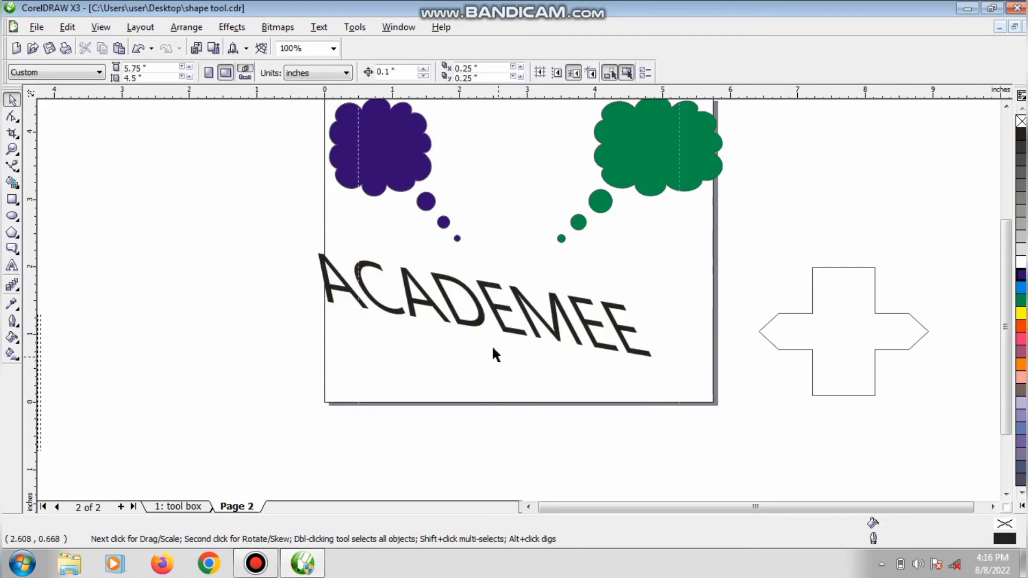
# Step: Change the font of the slanted ACADEMEE text to Eras Bold ITC
pyautogui.click(445, 317)
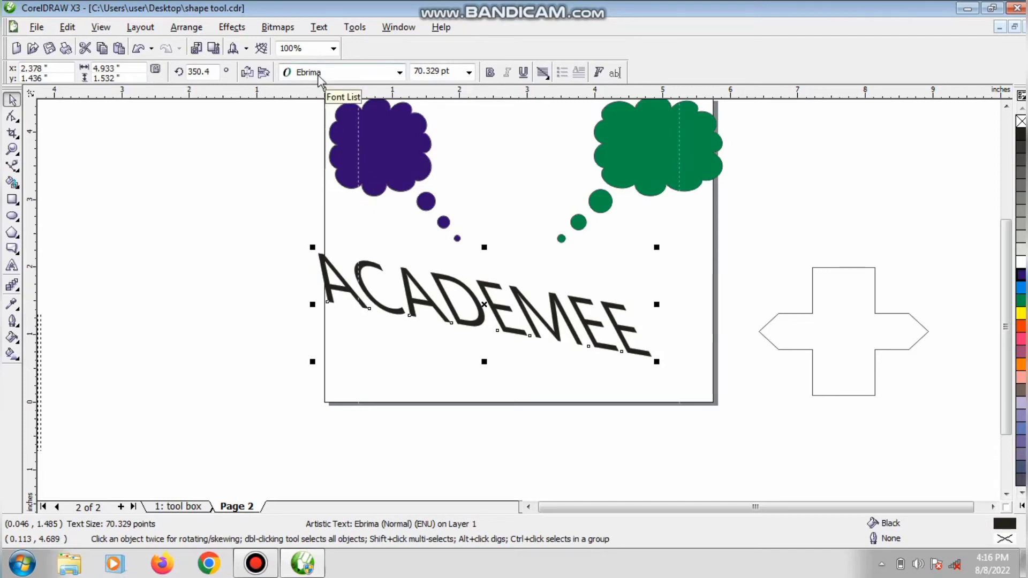
pyautogui.click(400, 72)
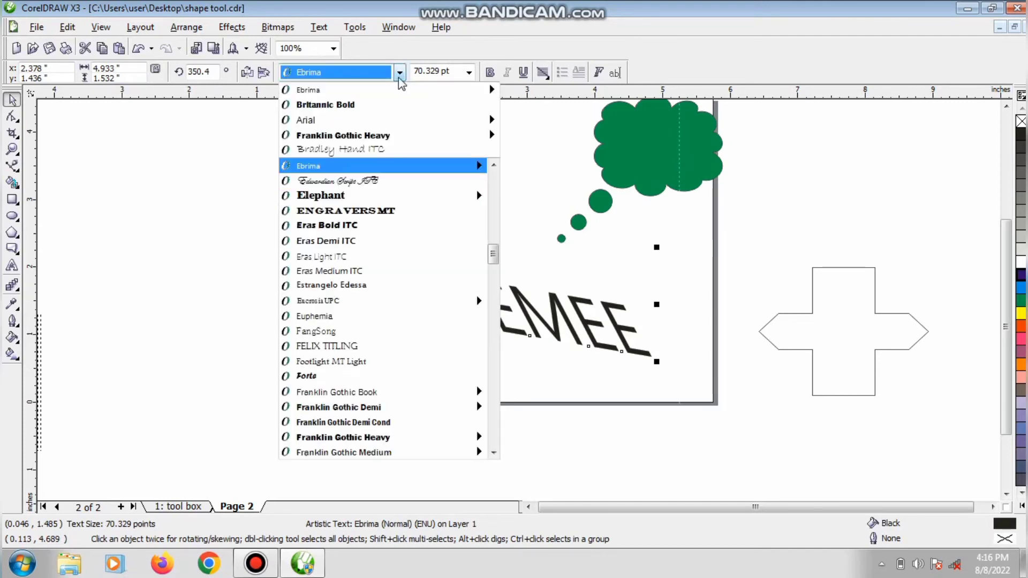
pyautogui.click(365, 233)
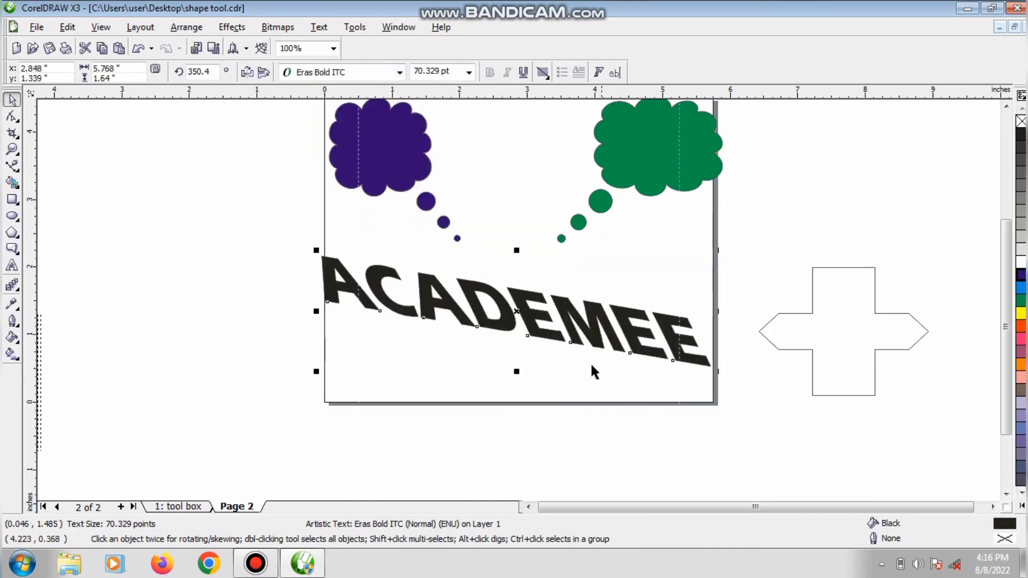
# Step: Add a second artistic text "ACADEMEE" in the empty area left of the page and enlarge it to about 61.3 pt
pyautogui.click(12, 266)
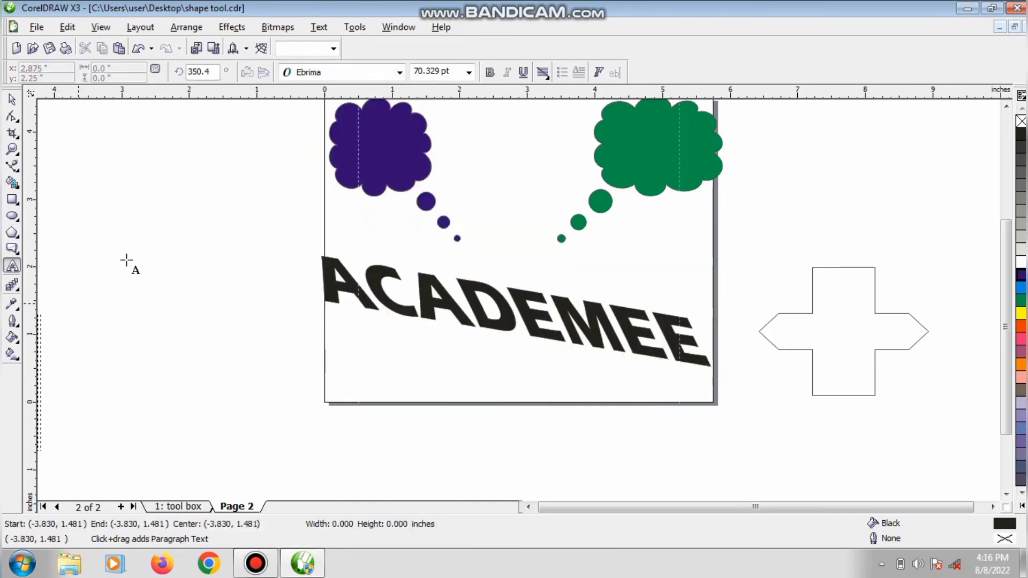
pyautogui.click(66, 301)
pyautogui.write('ACADEMEE')
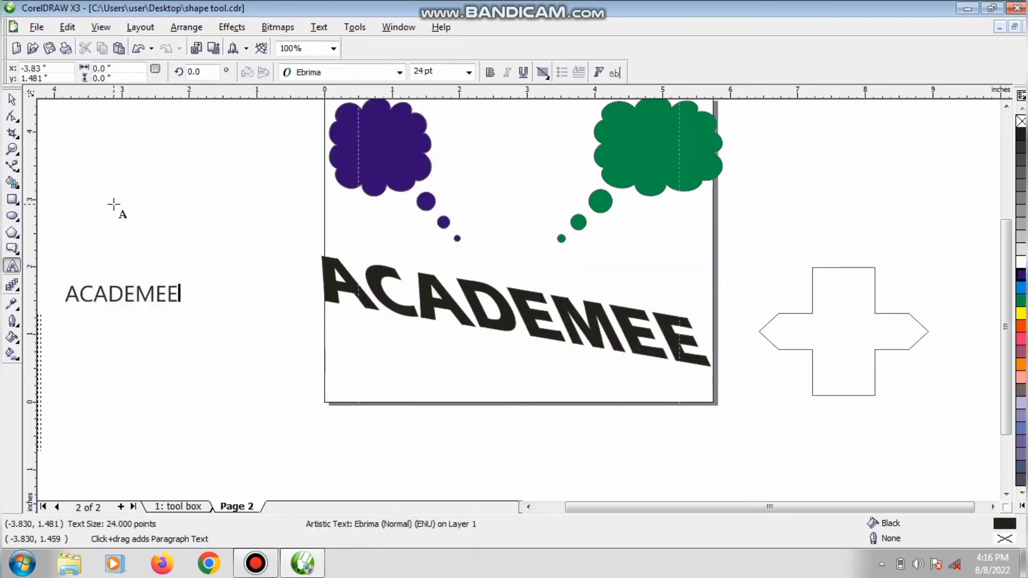
pyautogui.click(11, 99)
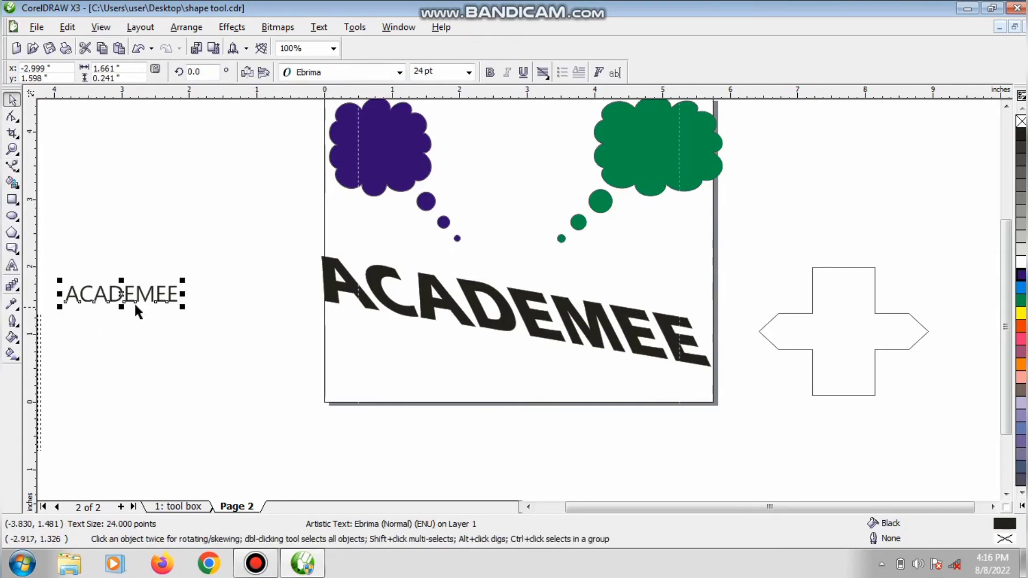
pyautogui.moveTo(182, 309); pyautogui.dragTo(357, 333)
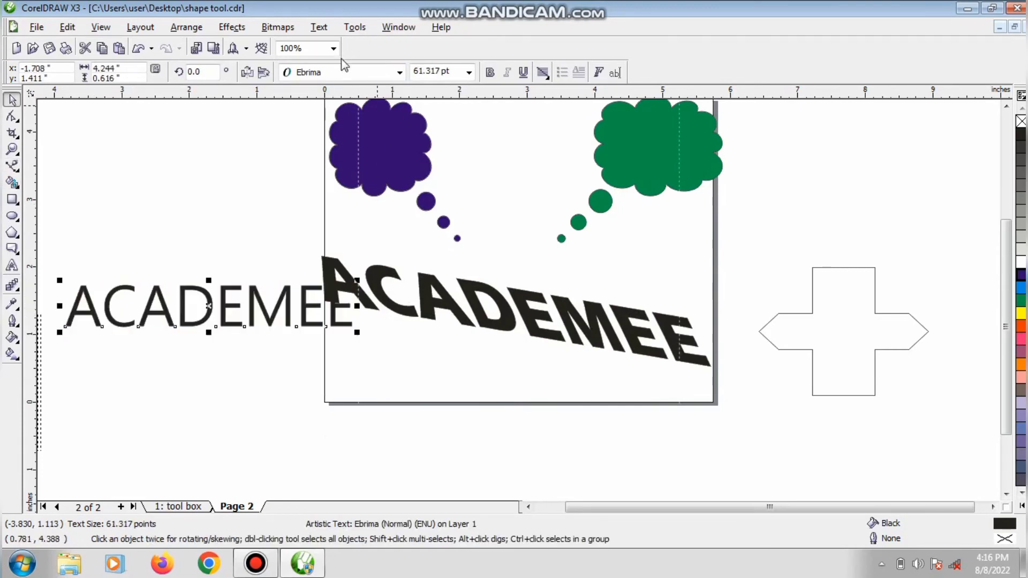
# Step: Set the font of the new ACADEMEE text to Gill Sans Ultra Bold Condensed
pyautogui.click(338, 72)
pyautogui.scroll(-7, 364, 375)
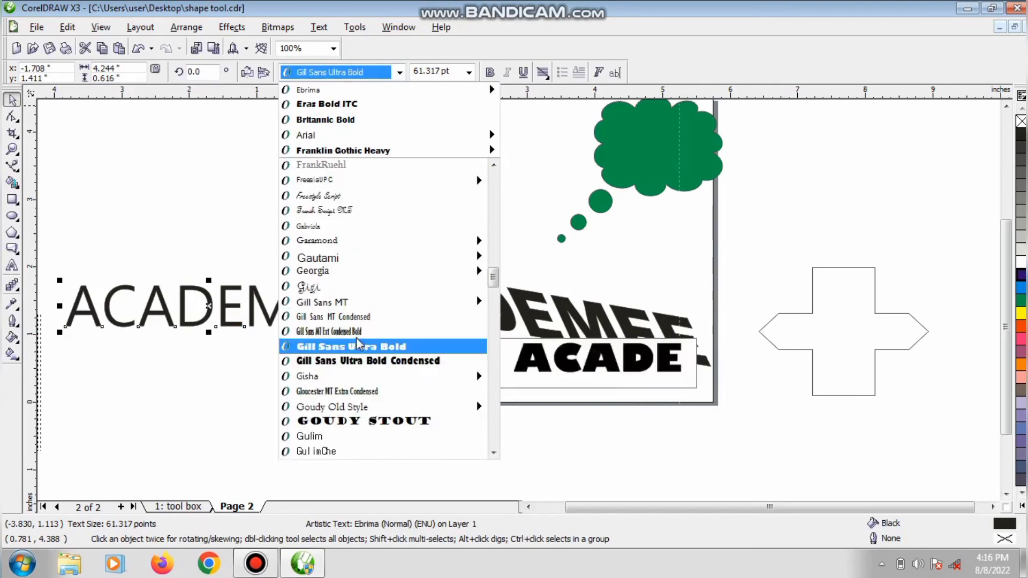
pyautogui.moveTo(357, 303)
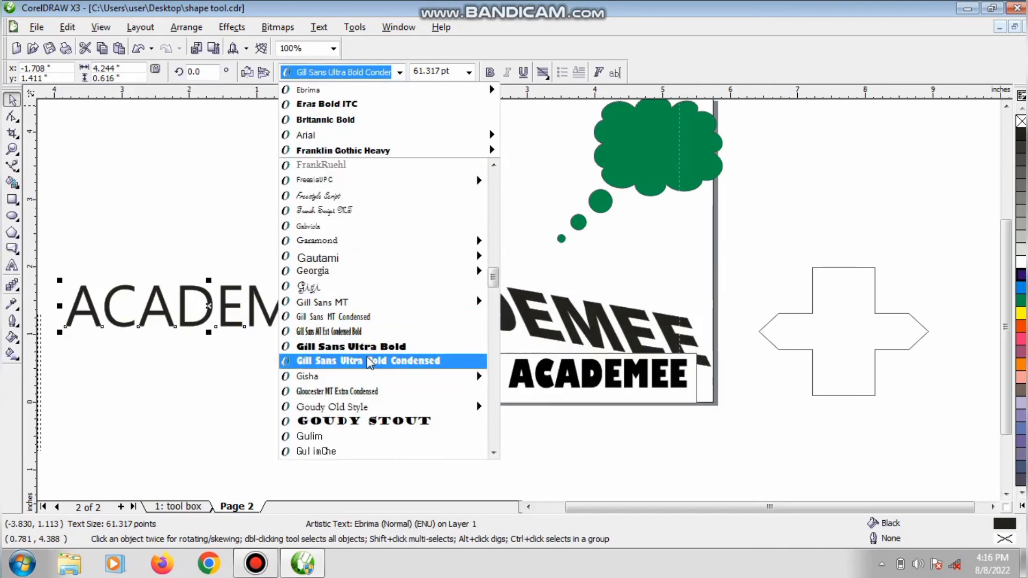
pyautogui.click(364, 361)
# Step: Delete the slanted ACADEMEE text and place the new one below the cloud callouts, enlarged to about 76.6 pt
pyautogui.click(448, 312)
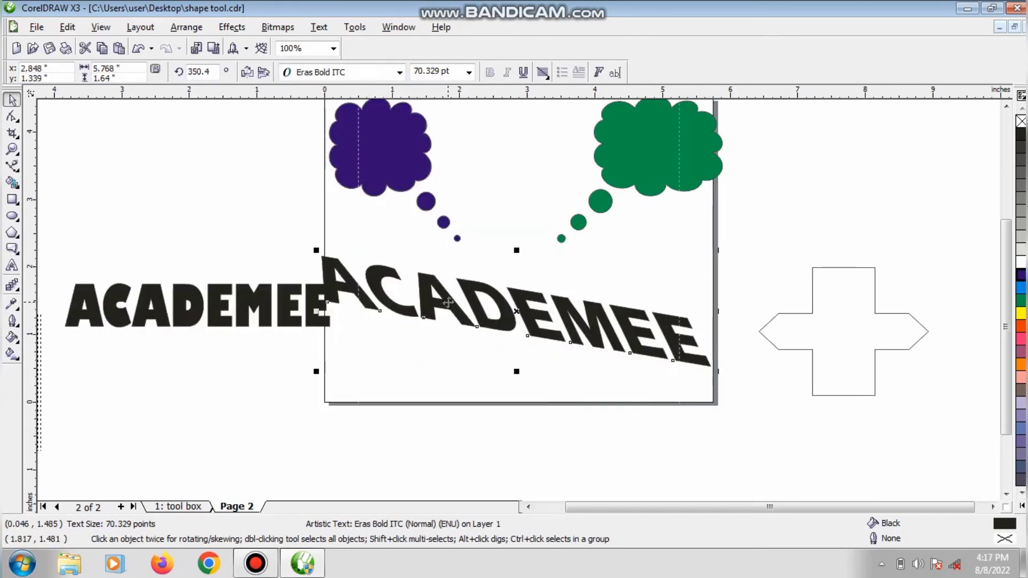
pyautogui.press('Delete')
pyautogui.moveTo(186, 314); pyautogui.dragTo(482, 285)
pyautogui.moveTo(633, 301); pyautogui.dragTo(683, 310)
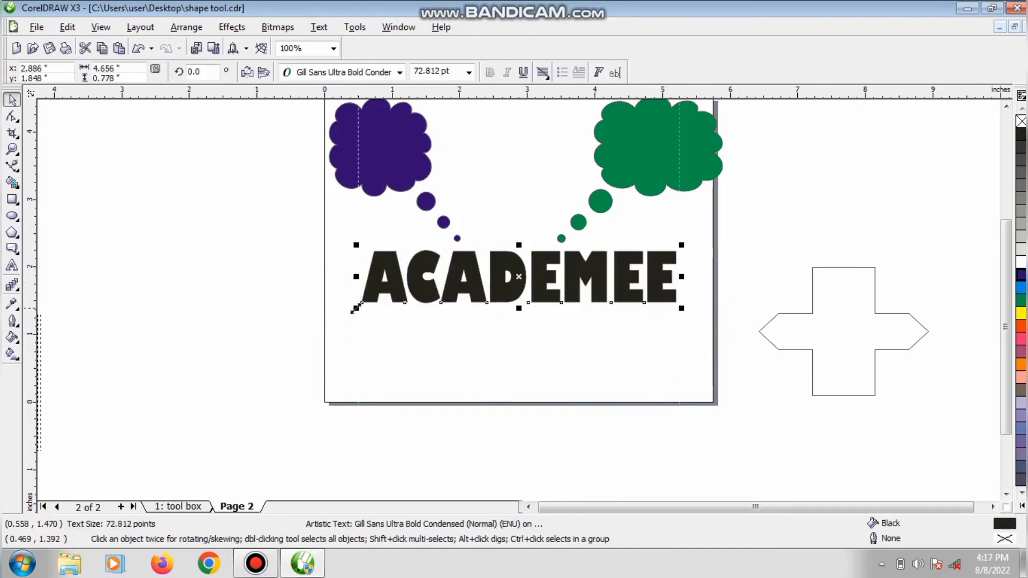
pyautogui.moveTo(354, 308); pyautogui.dragTo(342, 313)
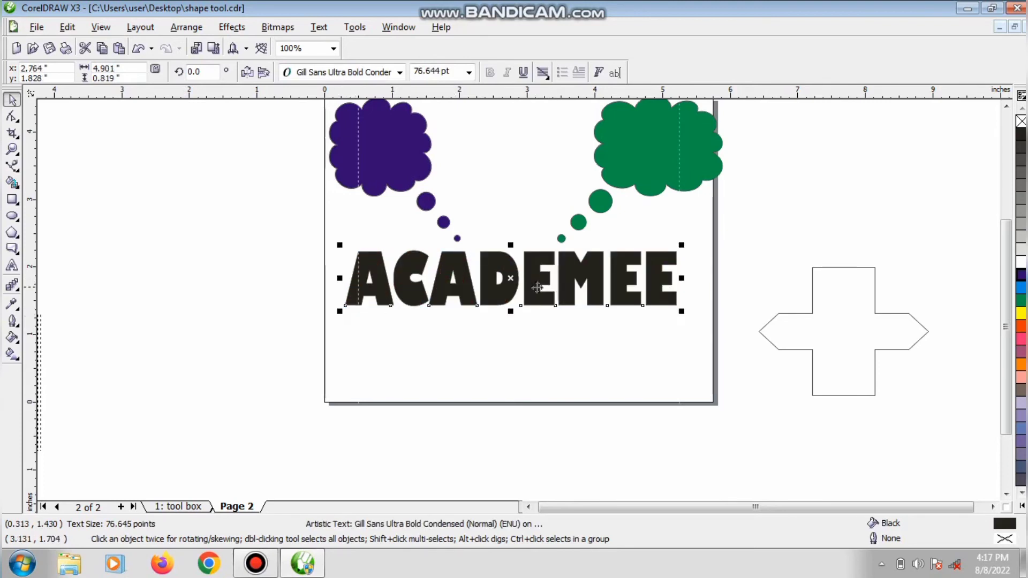
pyautogui.moveTo(537, 288); pyautogui.dragTo(556, 292)
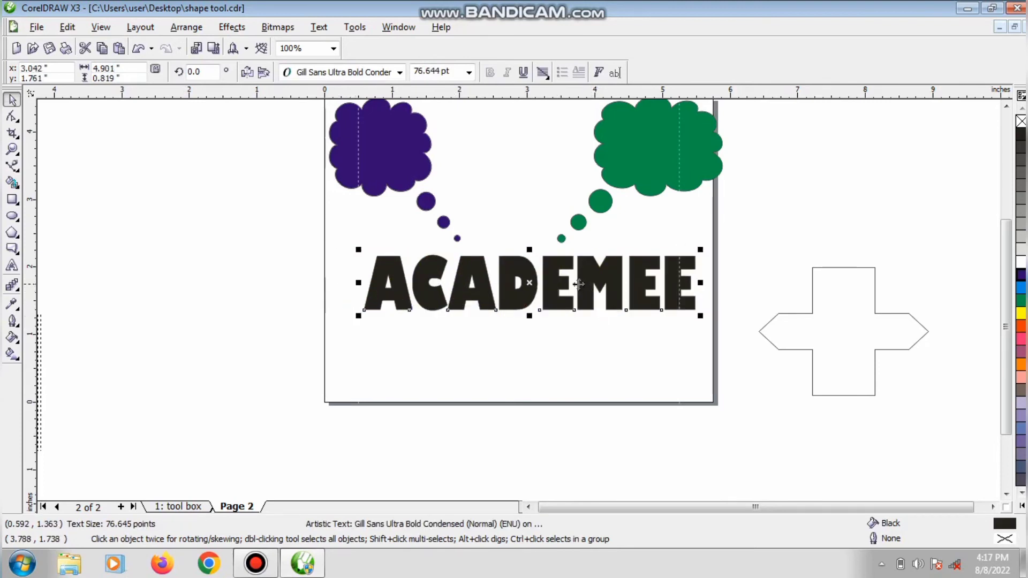
pyautogui.click(571, 285)
pyautogui.moveTo(553, 280); pyautogui.dragTo(548, 280)
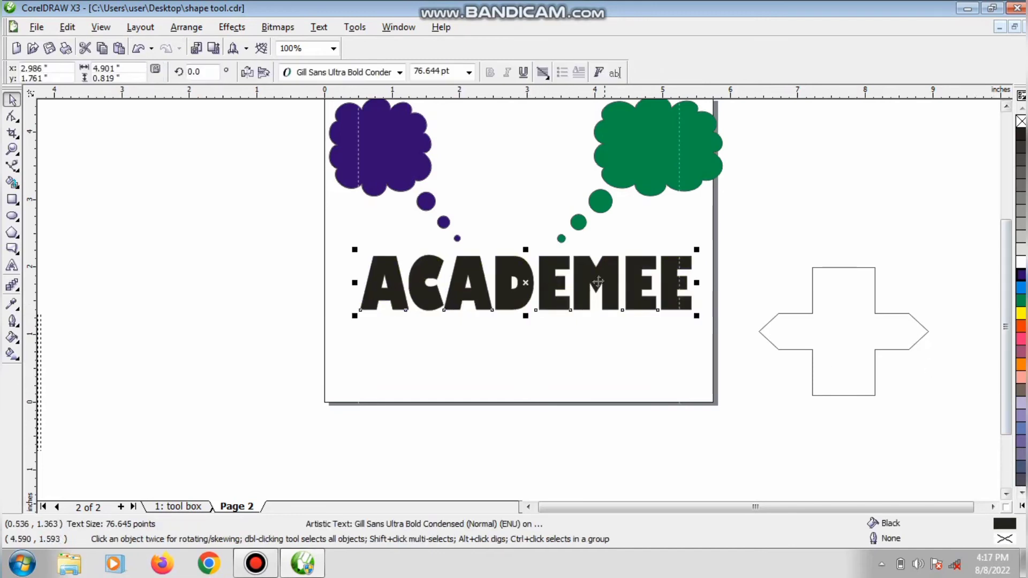
# Step: Give the ACADEMEE text a red fill and green outline and move it up against the callouts' smallest bubbles
pyautogui.click(1020, 328)
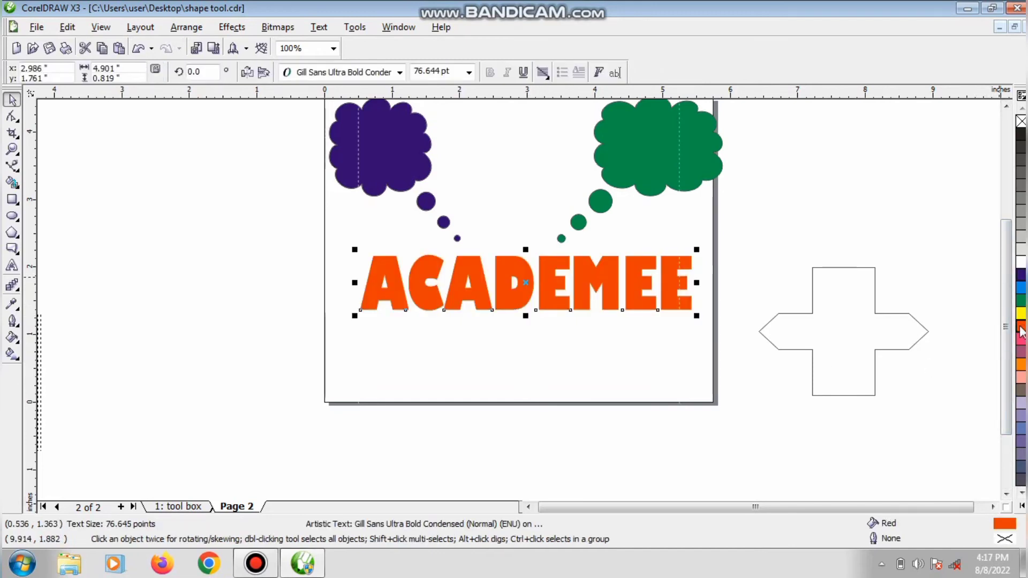
pyautogui.rightClick(1021, 302)
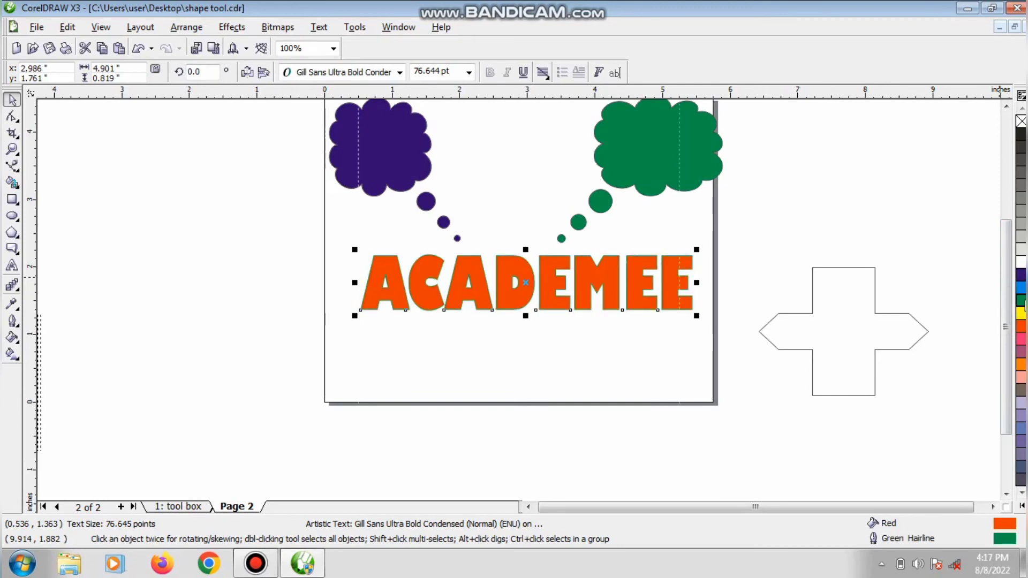
pyautogui.moveTo(555, 295); pyautogui.dragTo(555, 278)
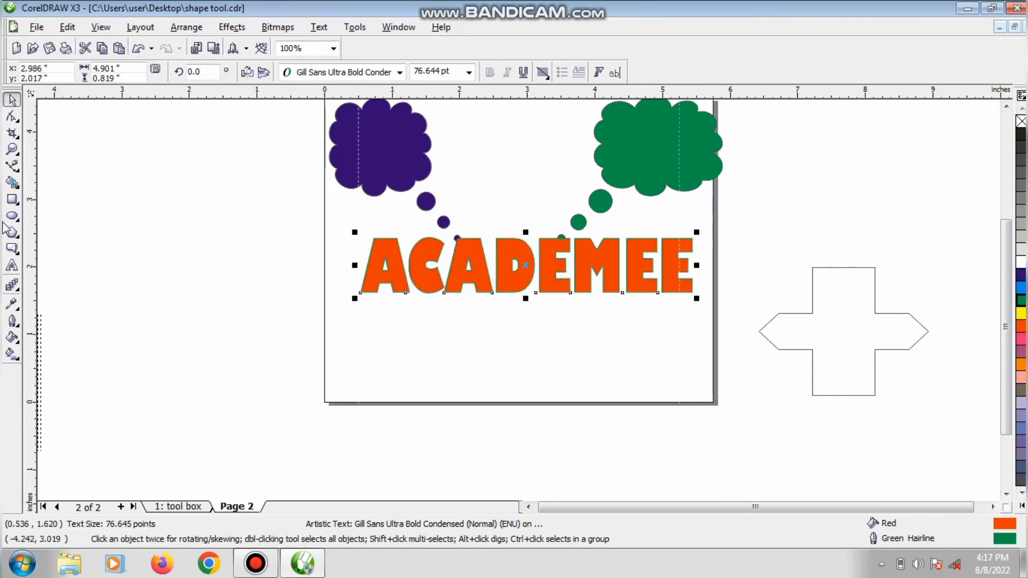
# Step: Add the artistic text "this is good" starting on the blue cloud callout
pyautogui.click(384, 172)
pyautogui.click(11, 265)
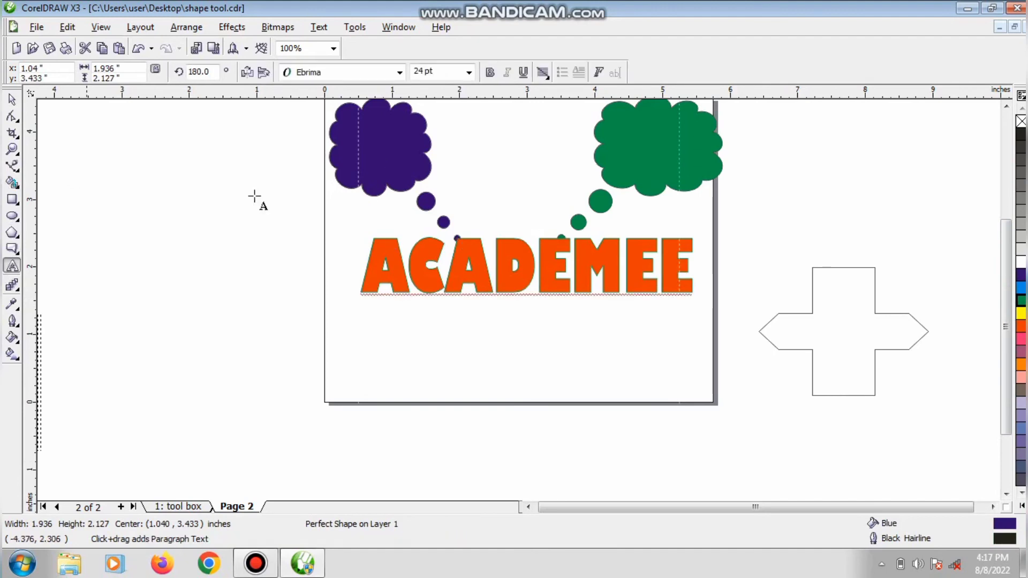
pyautogui.click(393, 145)
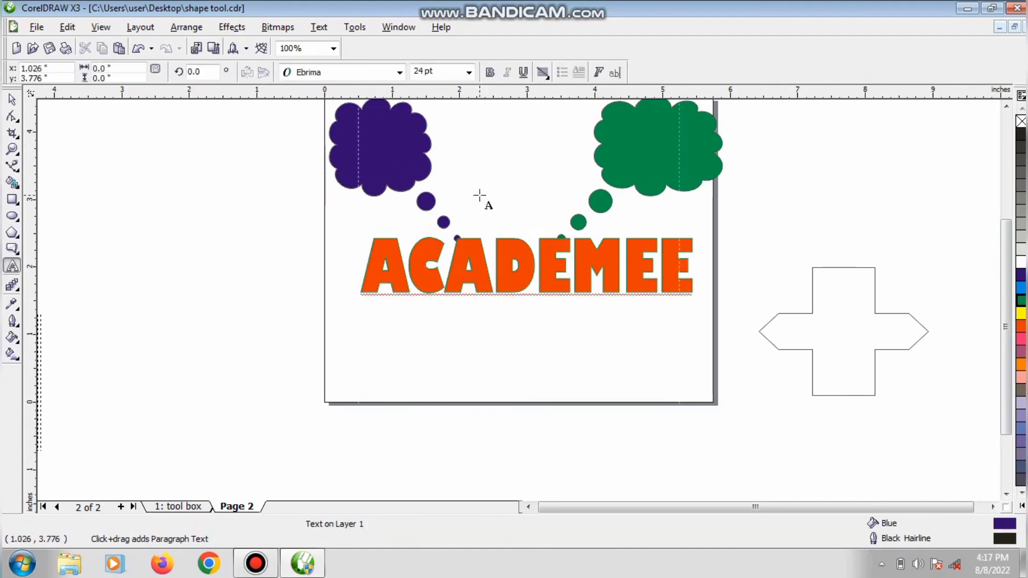
pyautogui.write('t')
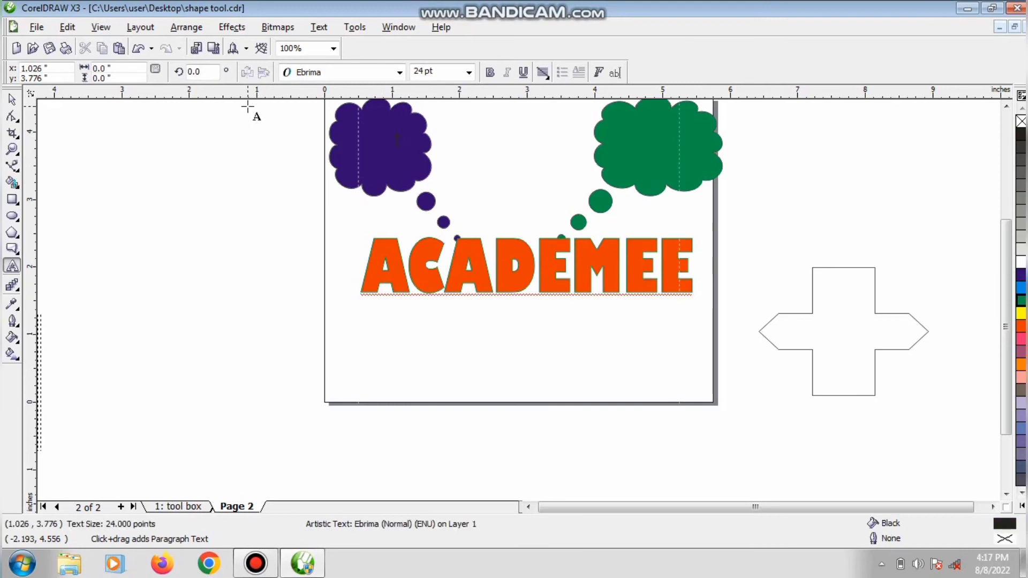
pyautogui.write('his is good')
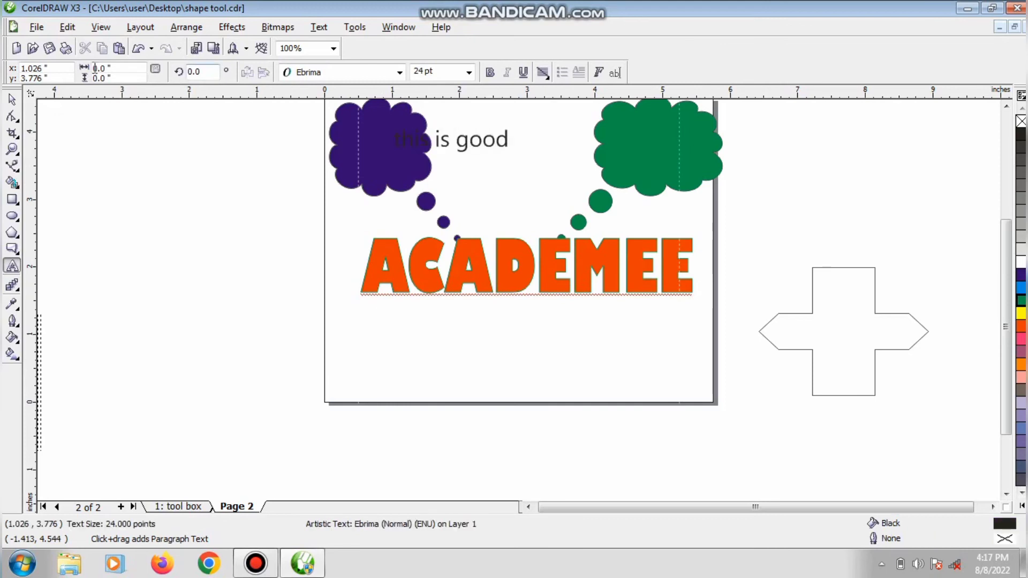
pyautogui.hotkey('ctrl', 'space')
# Step: Move the "this is good" text onto the blue cloud and break it into two lines before "good"
pyautogui.moveTo(452, 140); pyautogui.dragTo(394, 147)
pyautogui.doubleClick(395, 147)
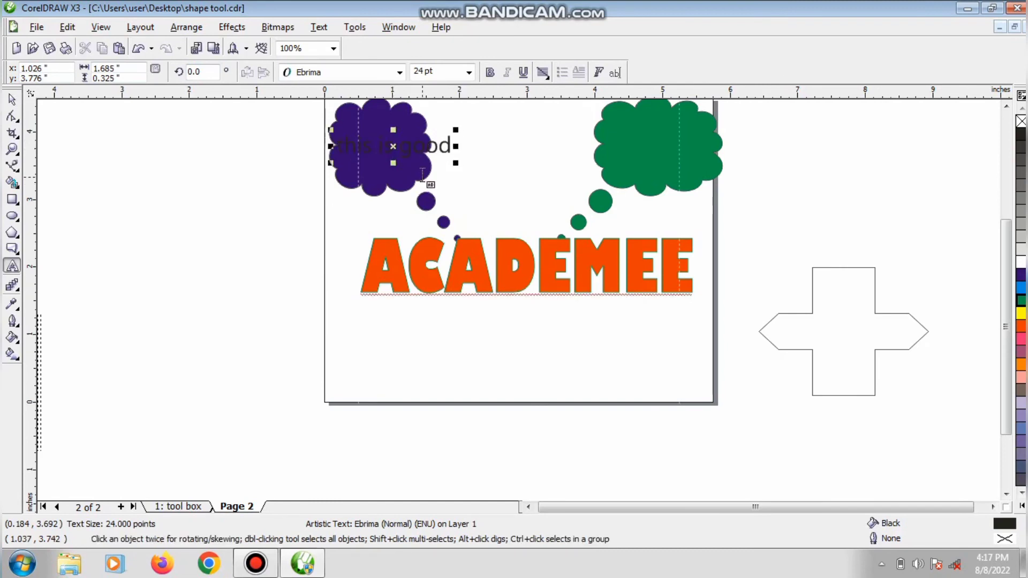
pyautogui.press('Return')
pyautogui.hotkey('ctrl', 'space')
# Step: Make the "this is good" text bold and white and fit it inside the blue cloud at about 19.6 pt
pyautogui.click(488, 73)
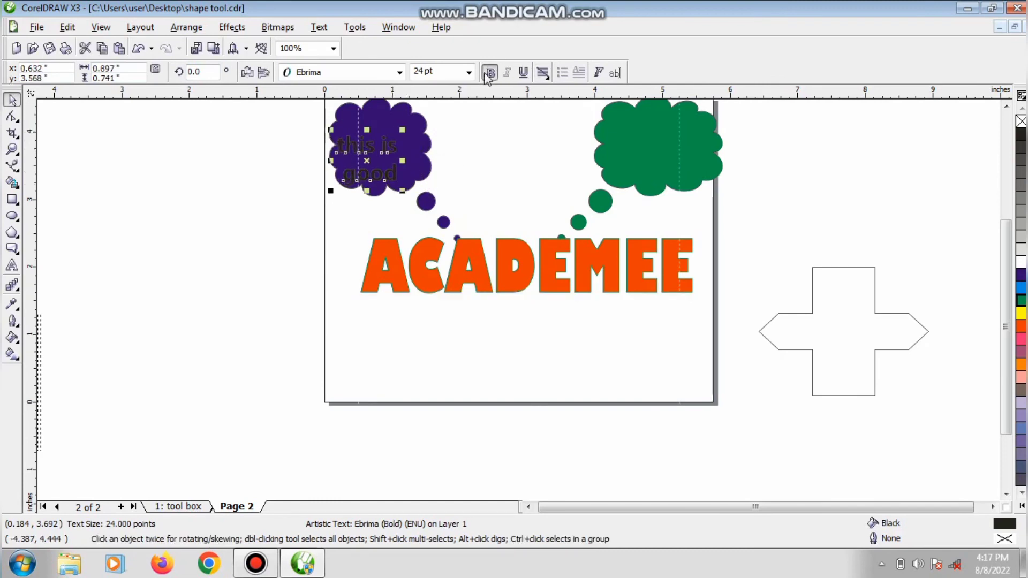
pyautogui.click(468, 74)
pyautogui.click(437, 169)
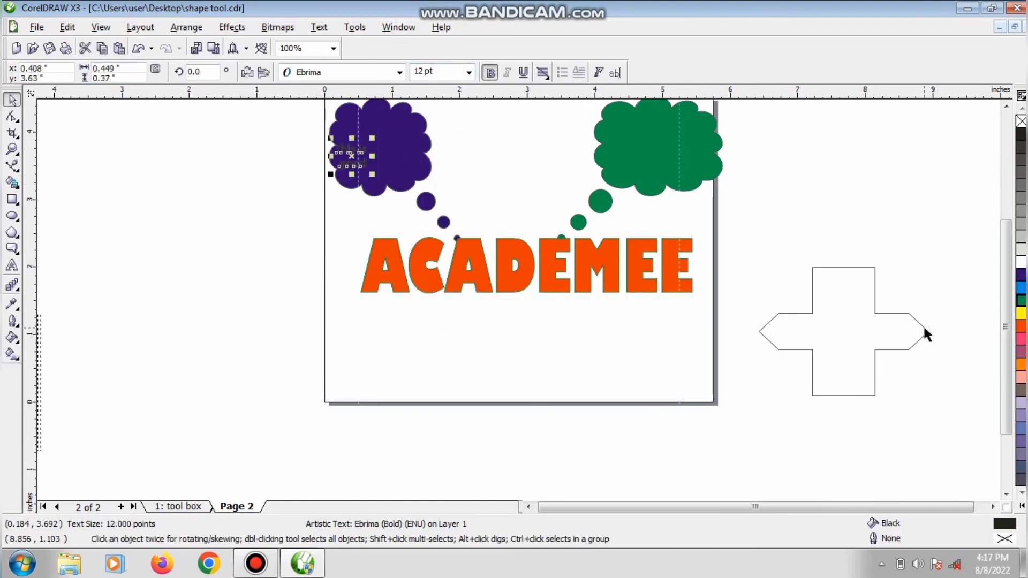
pyautogui.click(1021, 261)
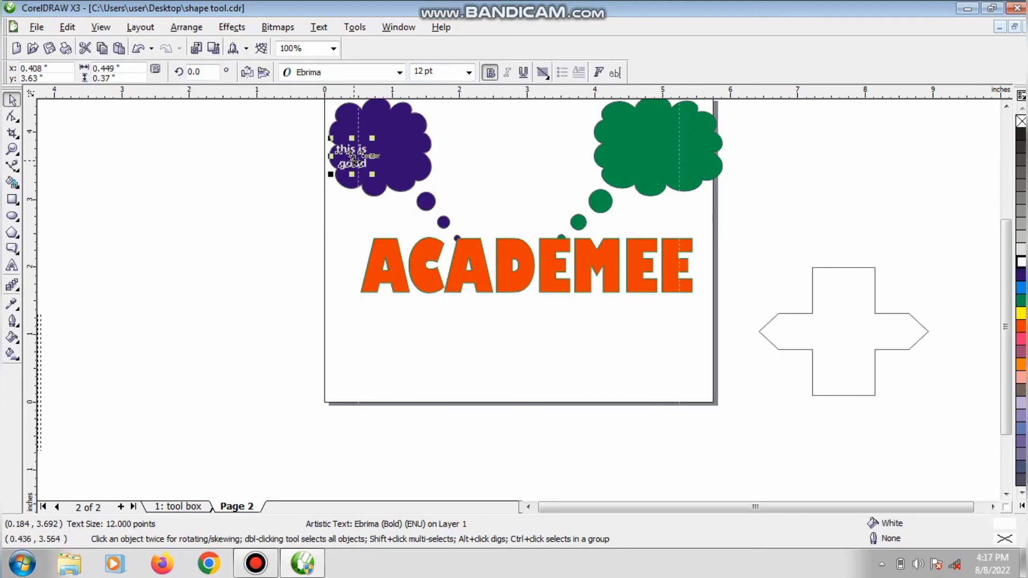
pyautogui.moveTo(353, 161); pyautogui.dragTo(415, 193)
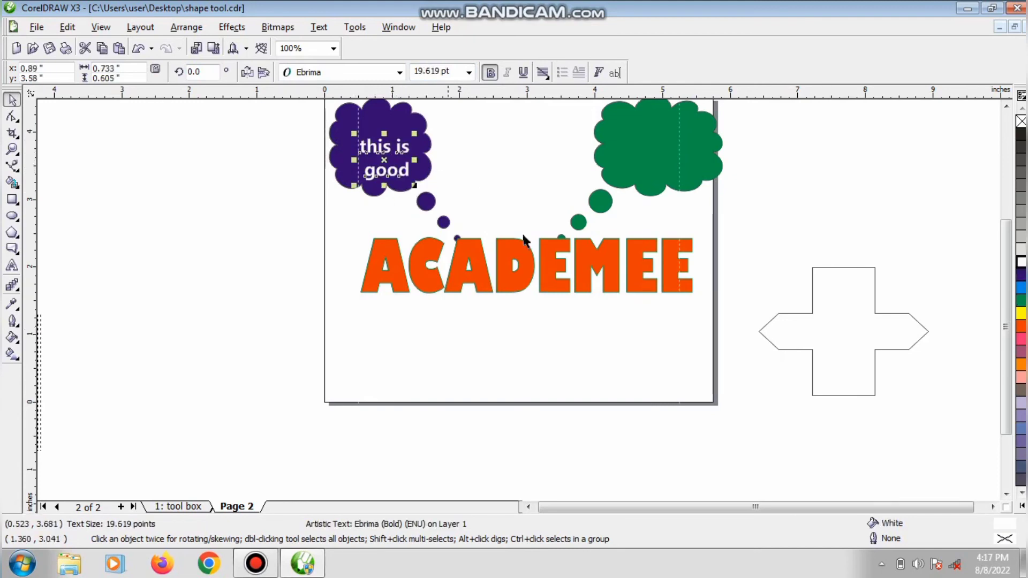
pyautogui.click(531, 227)
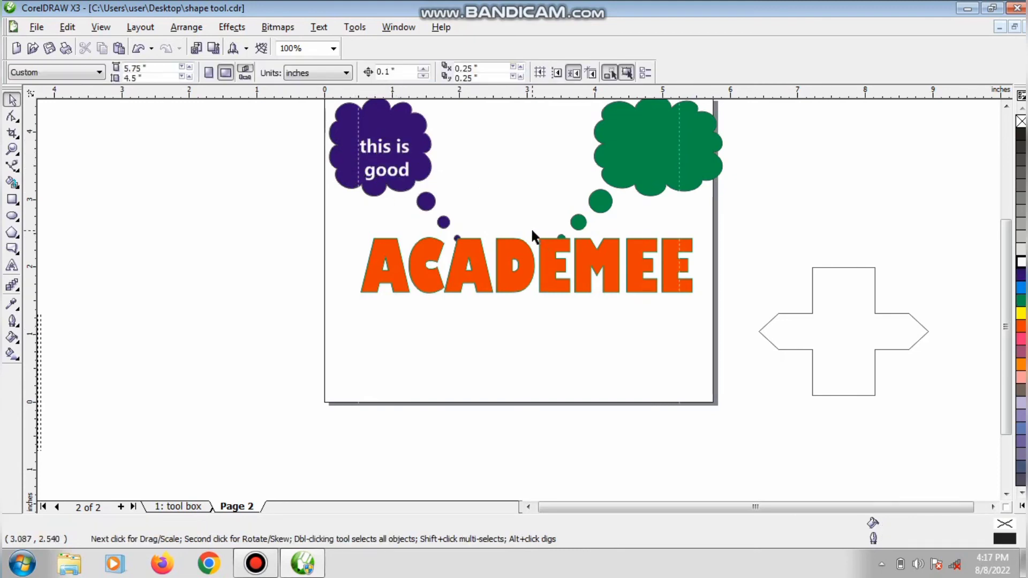
# Step: Draw a paragraph text frame about 3.675 by 2.294 inches beside the page's left edge and fill it with three lines of random placeholder text
pyautogui.click(11, 267)
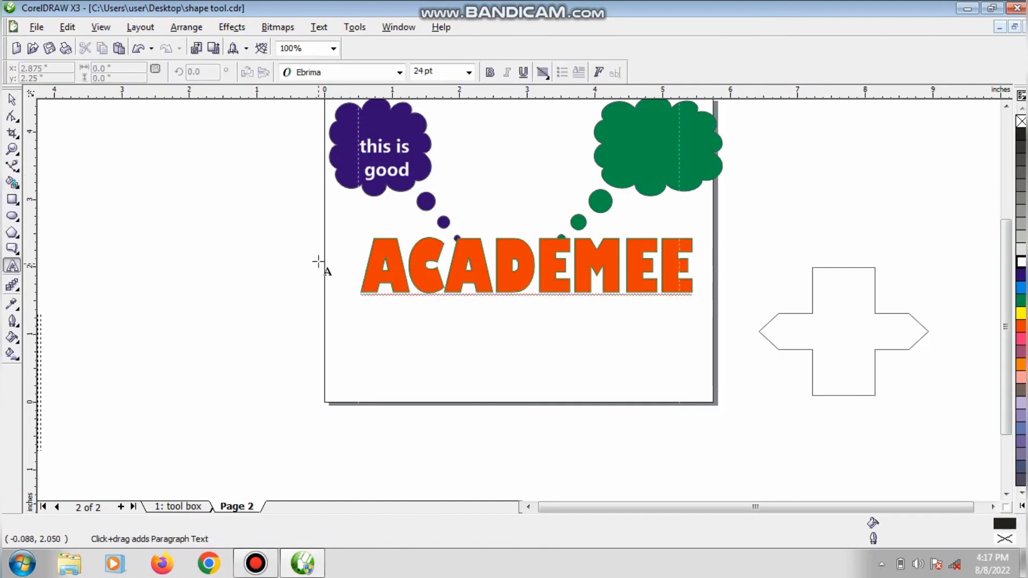
pyautogui.moveTo(103, 214); pyautogui.dragTo(352, 368)
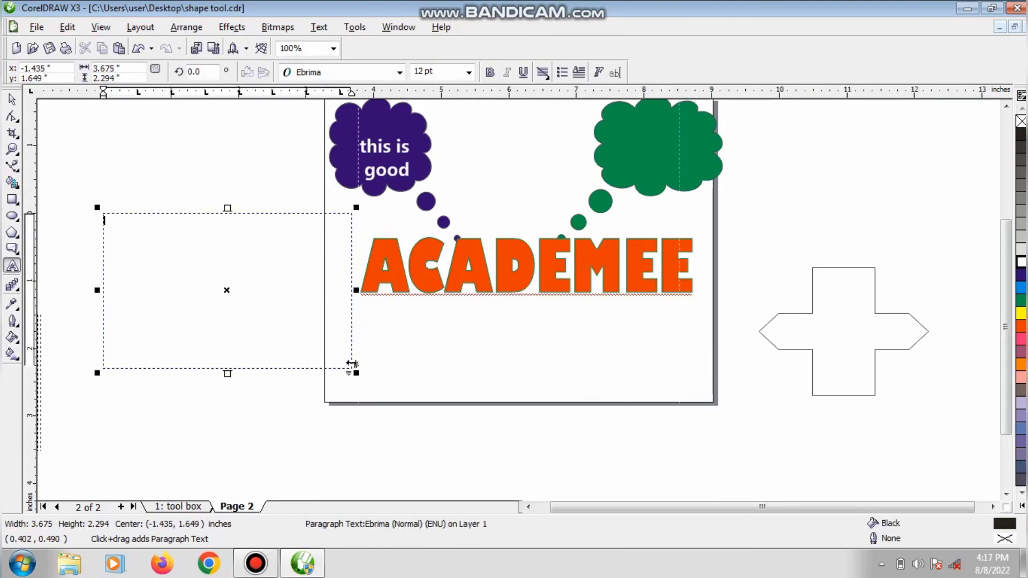
pyautogui.write('bfjhafi')
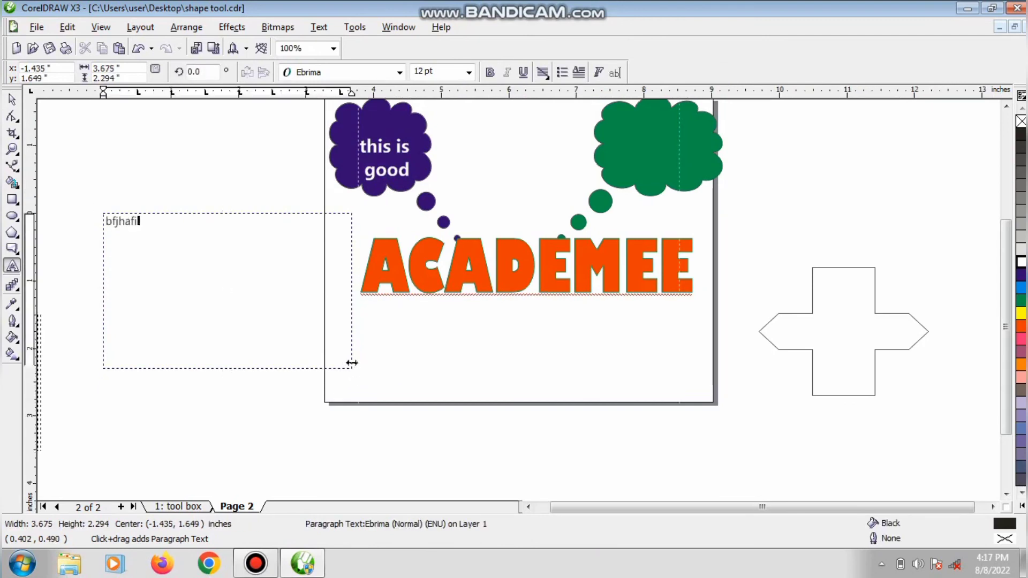
pyautogui.write('a bkja kja n jafa n aan a')
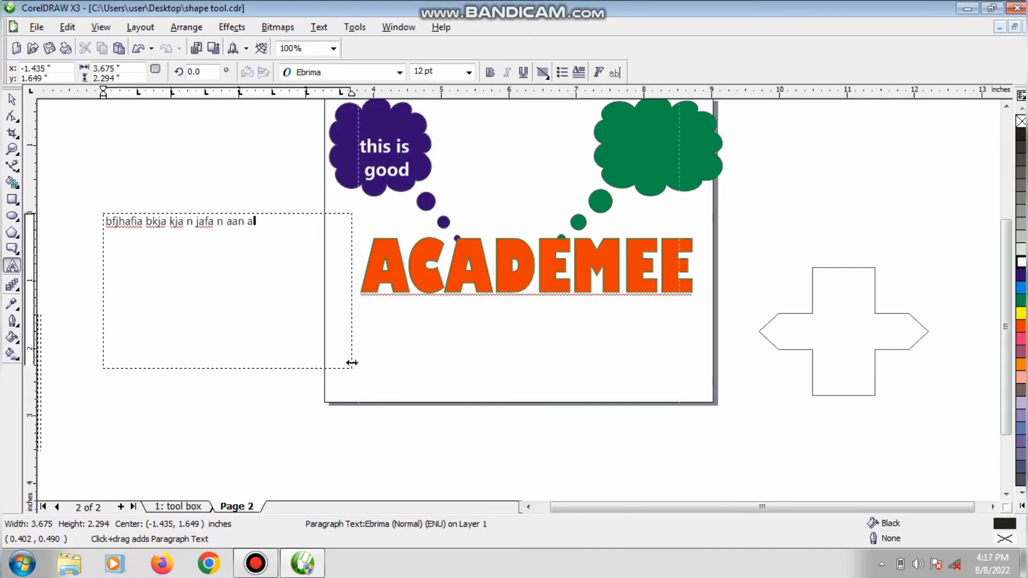
pyautogui.write('iuadfn adfkjnadfkjhnadf ij hnakj n dfuin')
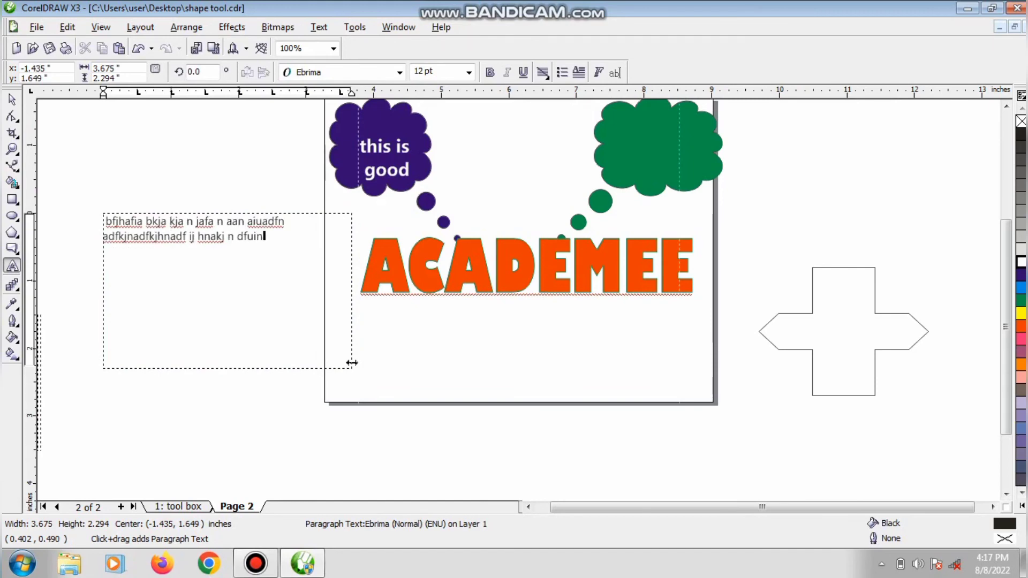
pyautogui.write('dfk hkndf fgr fhf')
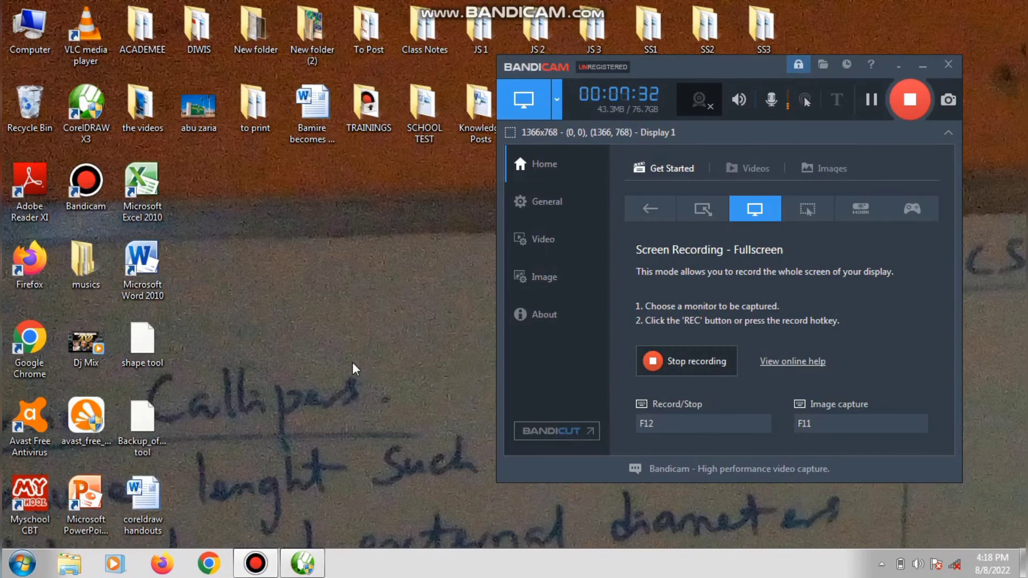
pyautogui.click(302, 563)
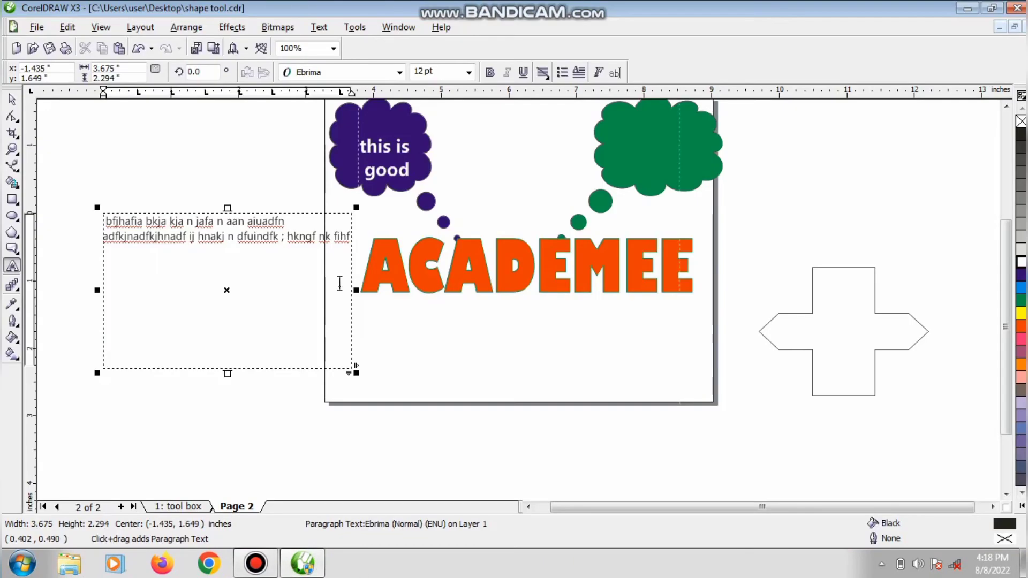
pyautogui.write('hiu hiu hihfn gfin iio gf mo')
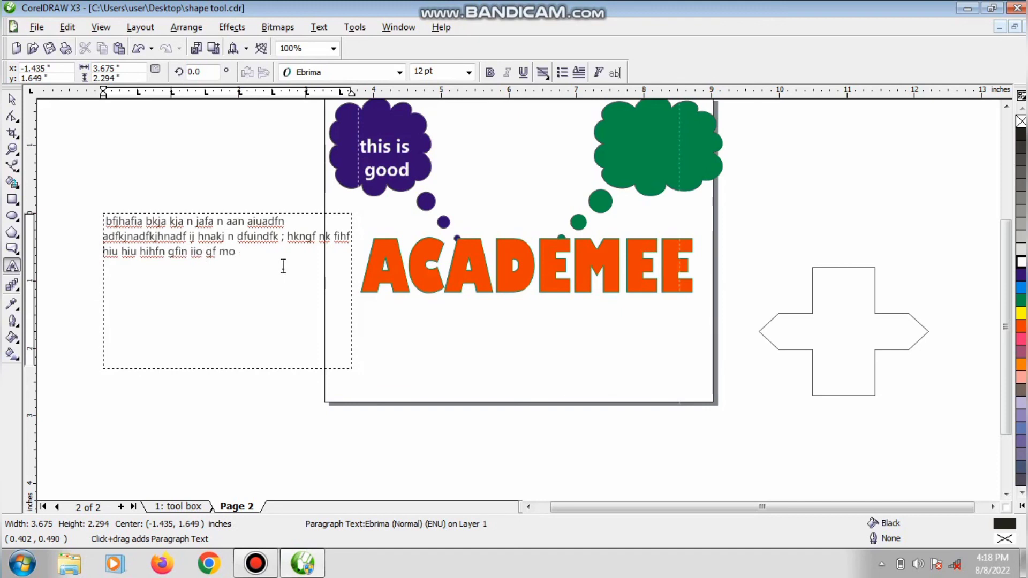
# Step: Move the paragraph text frame onto the page between the two clouds and make its text centred, bold and cyan
pyautogui.click(11, 100)
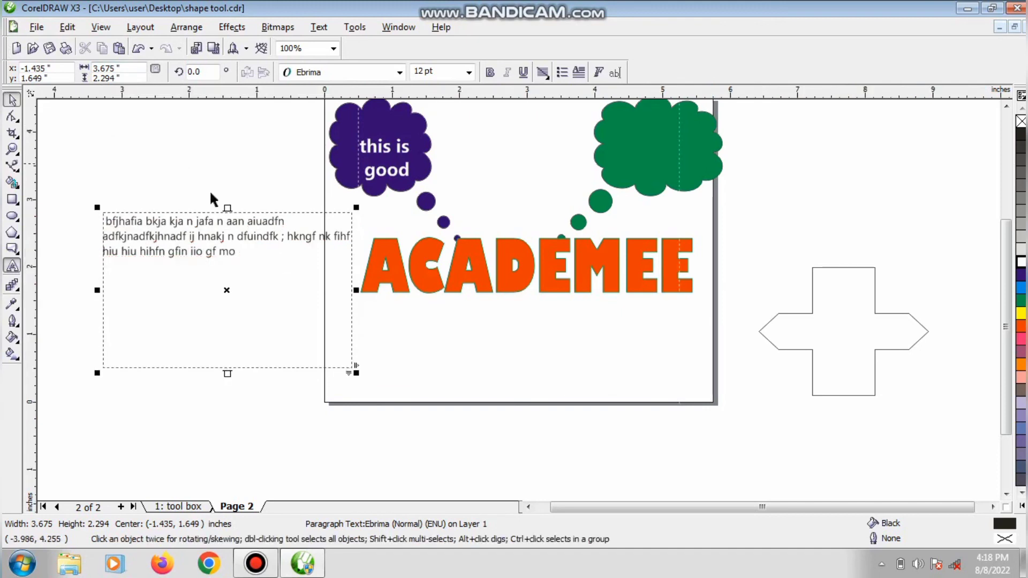
pyautogui.moveTo(226, 241); pyautogui.dragTo(512, 137)
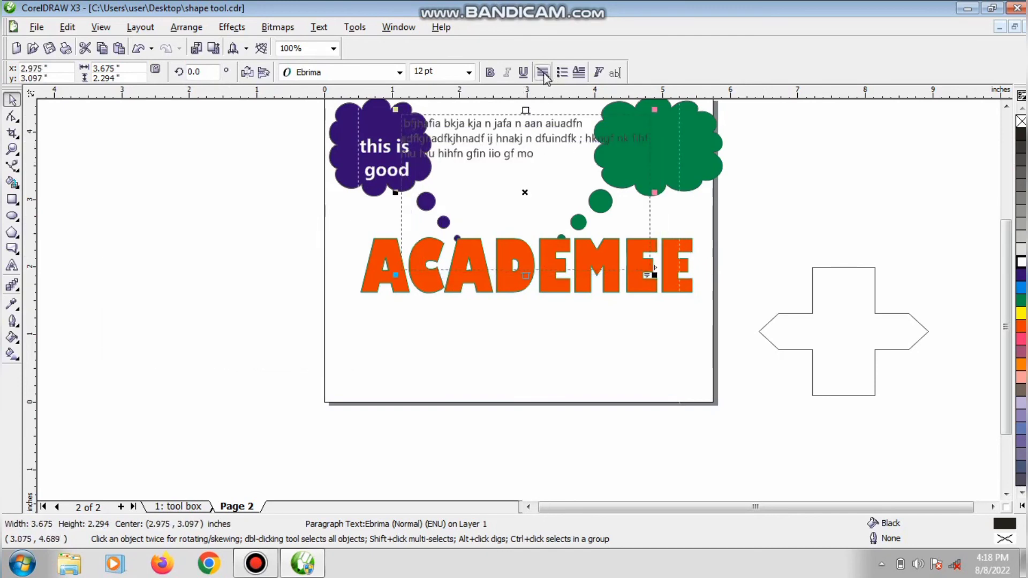
pyautogui.click(542, 72)
pyautogui.click(562, 117)
pyautogui.click(489, 72)
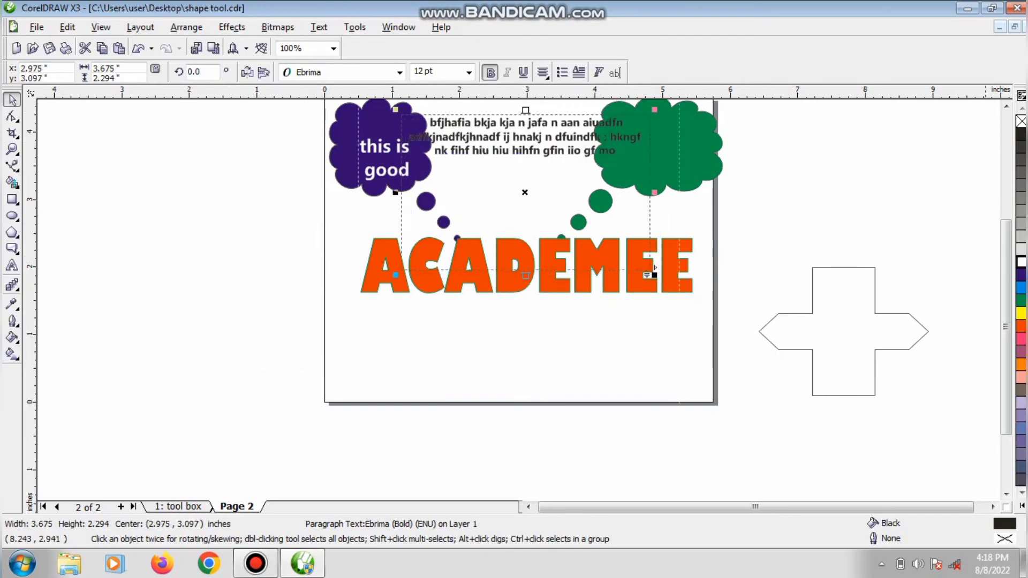
pyautogui.click(1021, 316)
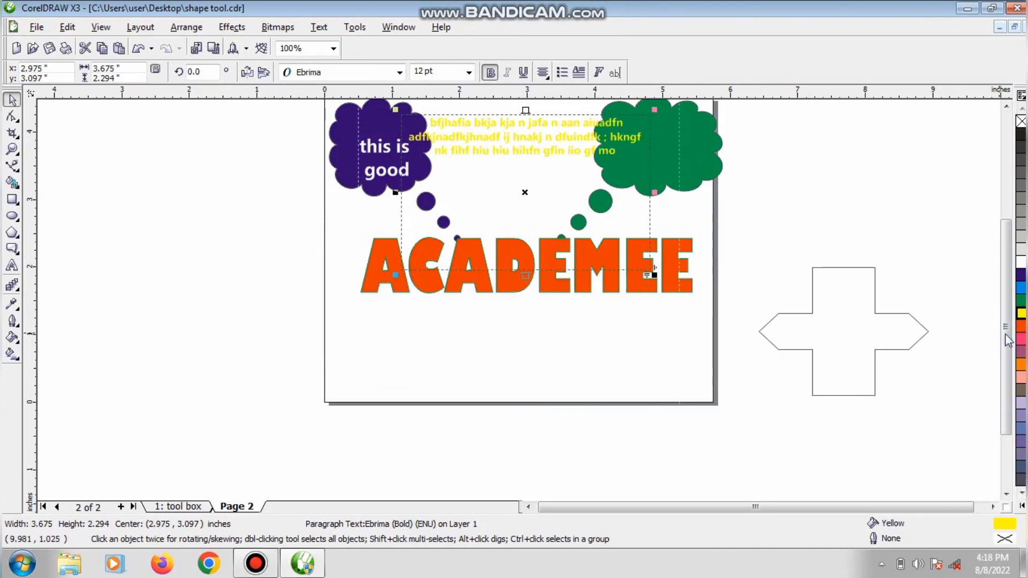
pyautogui.click(1021, 289)
# Step: Place the cyan paragraph text just above ACADEMEE and shift the green cloud callout about 0.6 inches right to clear the text
pyautogui.moveTo(473, 157); pyautogui.dragTo(562, 205)
pyautogui.click(891, 209)
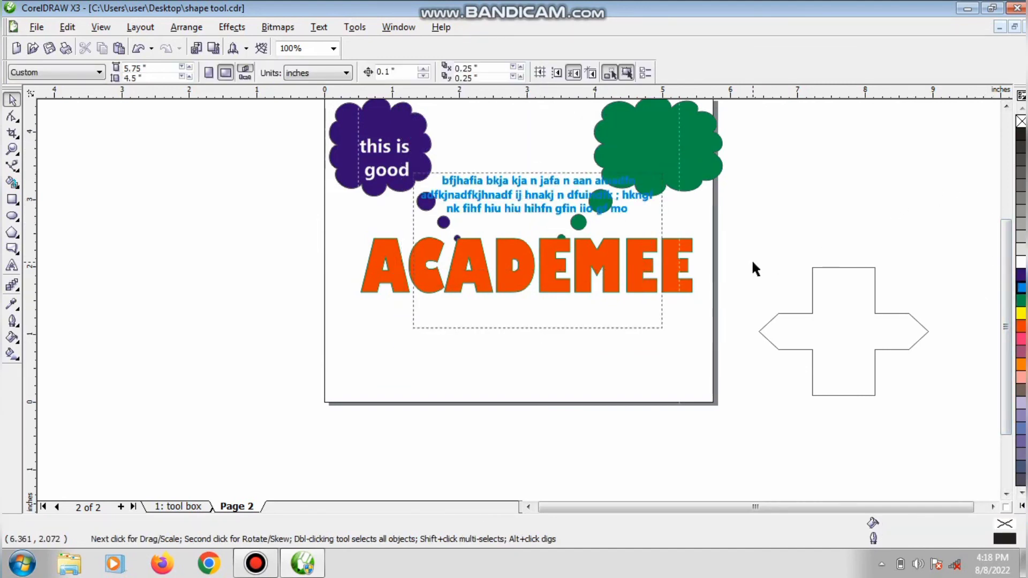
pyautogui.click(574, 199)
pyautogui.moveTo(571, 181); pyautogui.dragTo(562, 173)
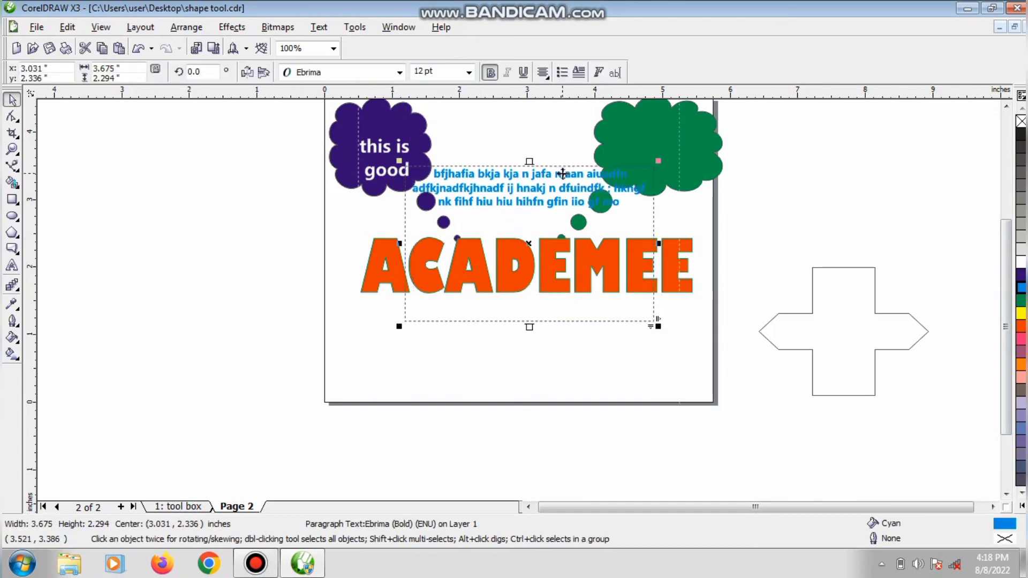
pyautogui.moveTo(631, 142); pyautogui.dragTo(671, 141)
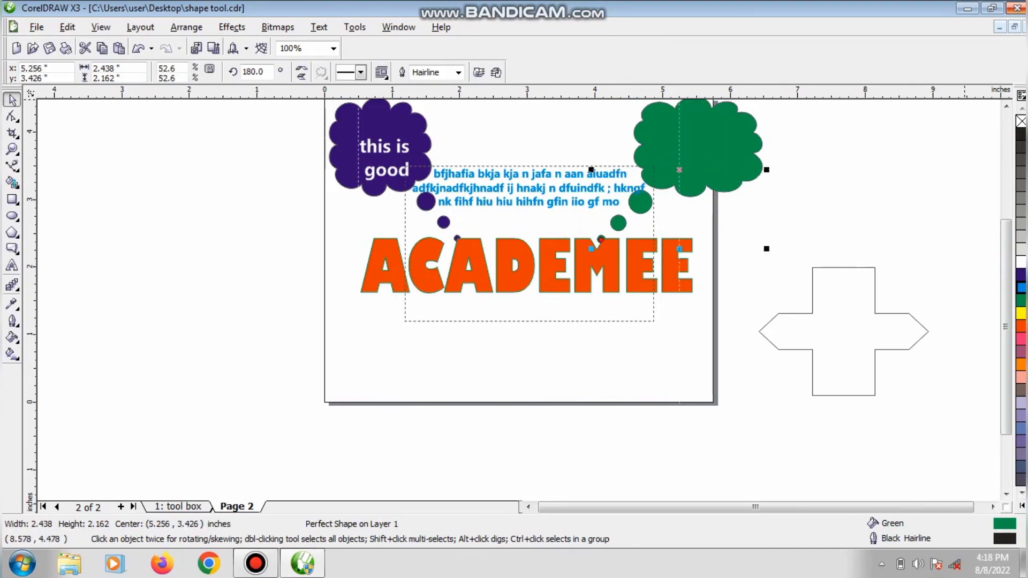
# Step: Delete the unfilled cross-shaped double-arrow shape to the right of the page
pyautogui.click(1006, 107)
pyautogui.click(817, 355)
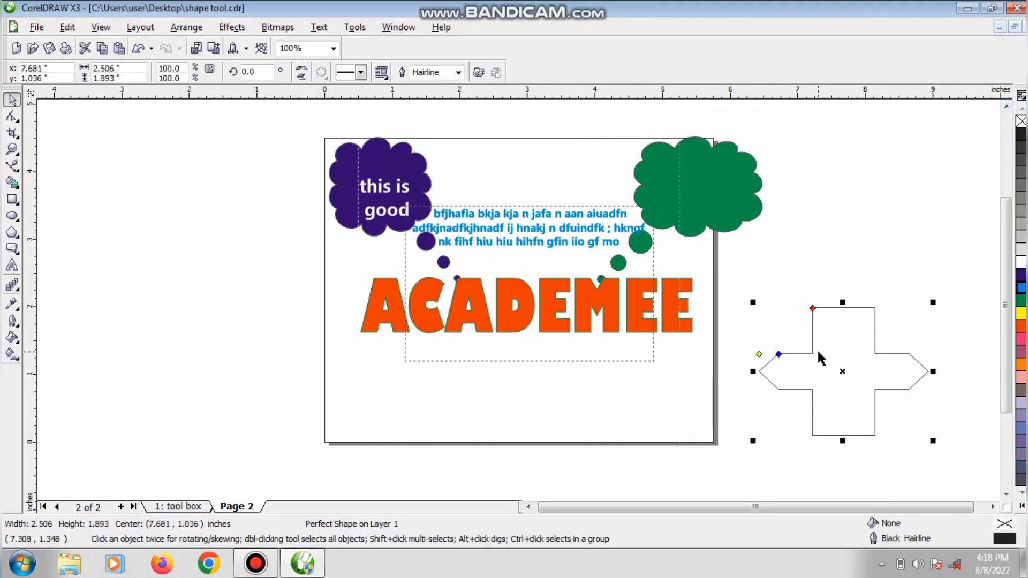
pyautogui.press('Delete')
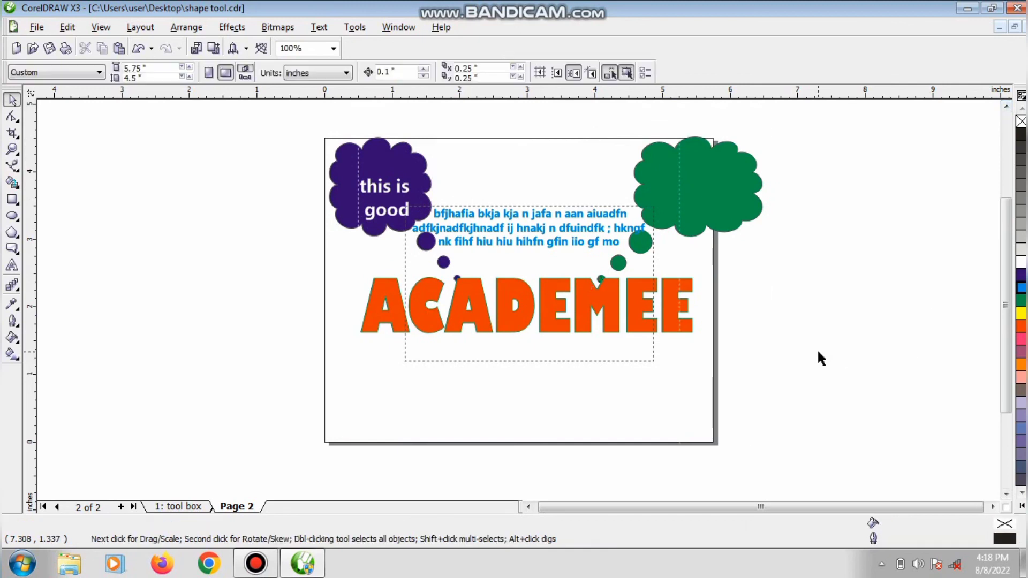